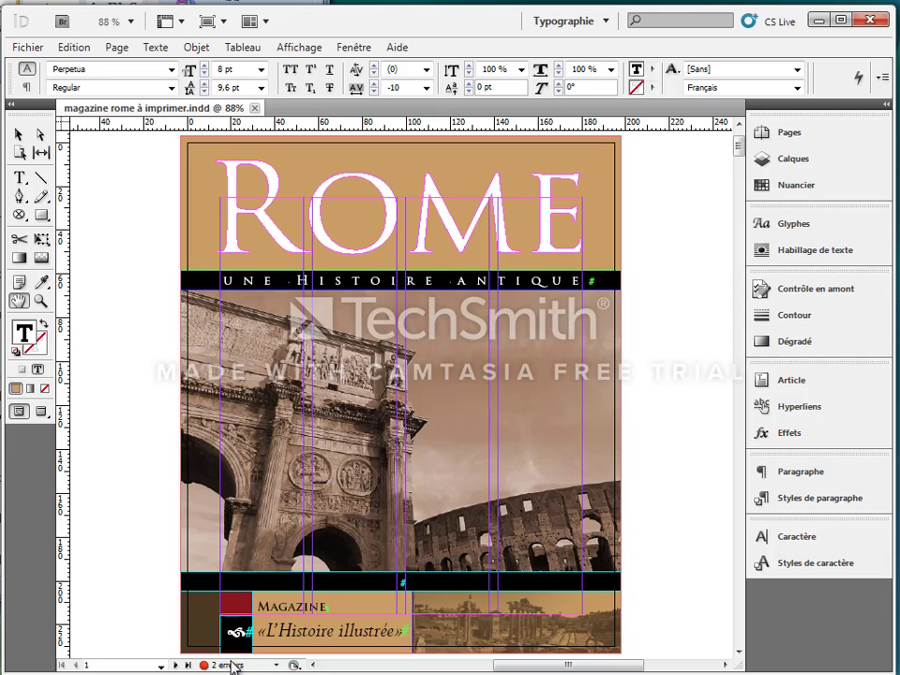
# - Open the preflight error list, expand the overset text errors and go to the text frame on page 12
pyautogui.doubleClick(230, 665)
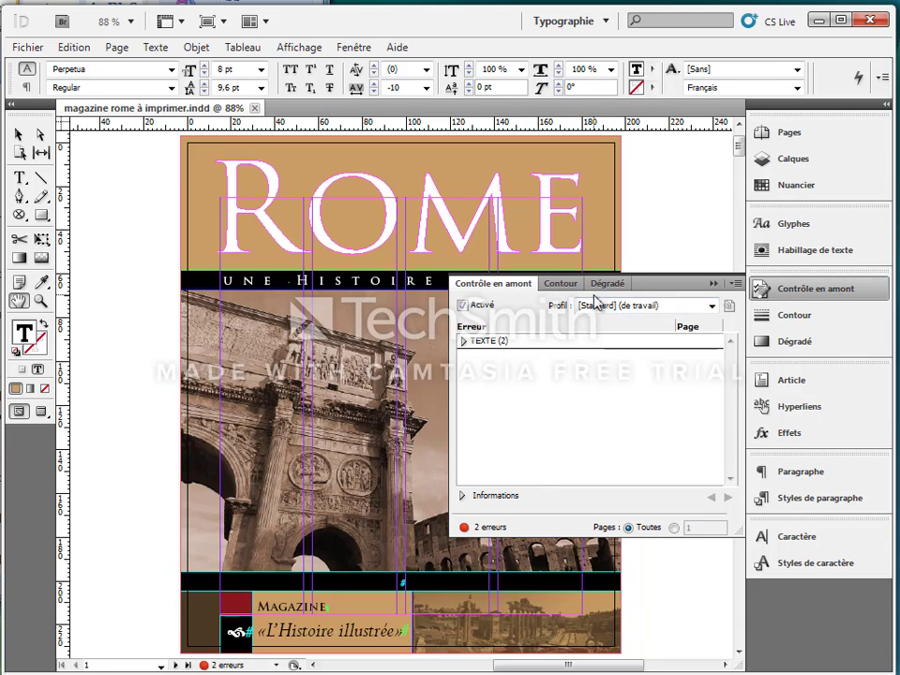
pyautogui.click(463, 341)
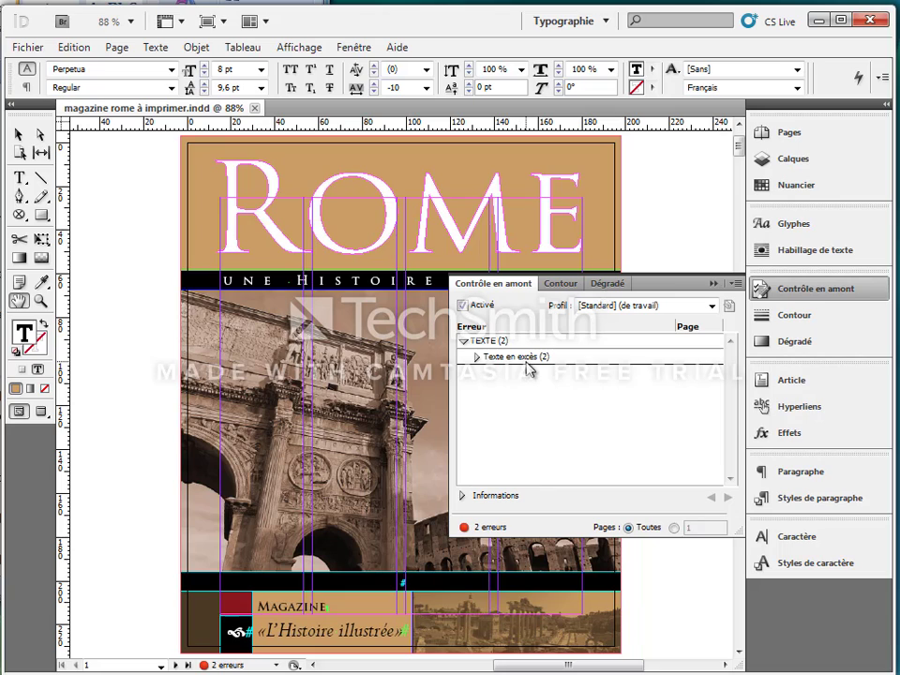
pyautogui.click(477, 357)
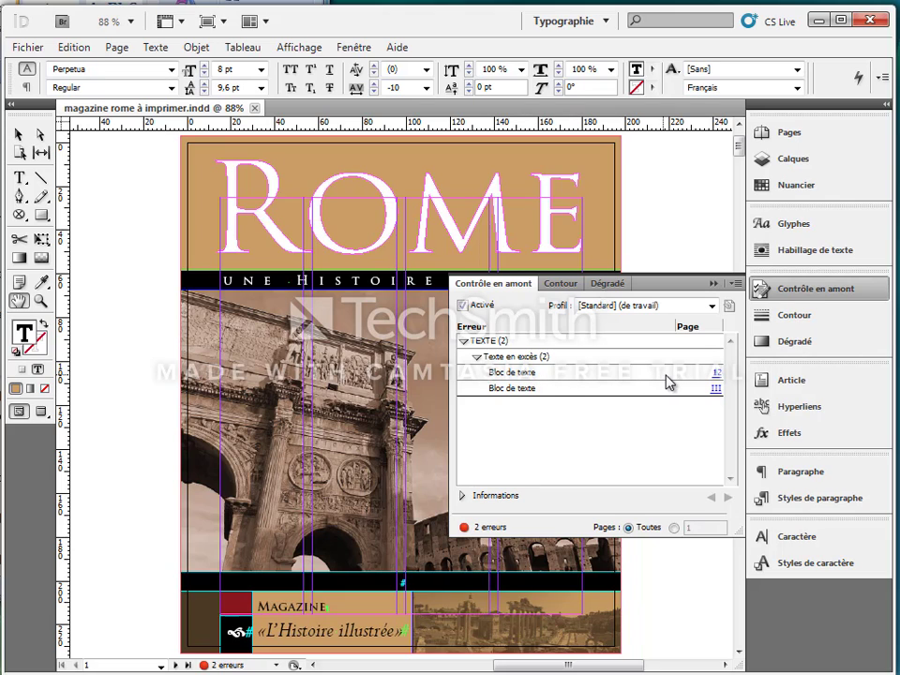
pyautogui.click(717, 375)
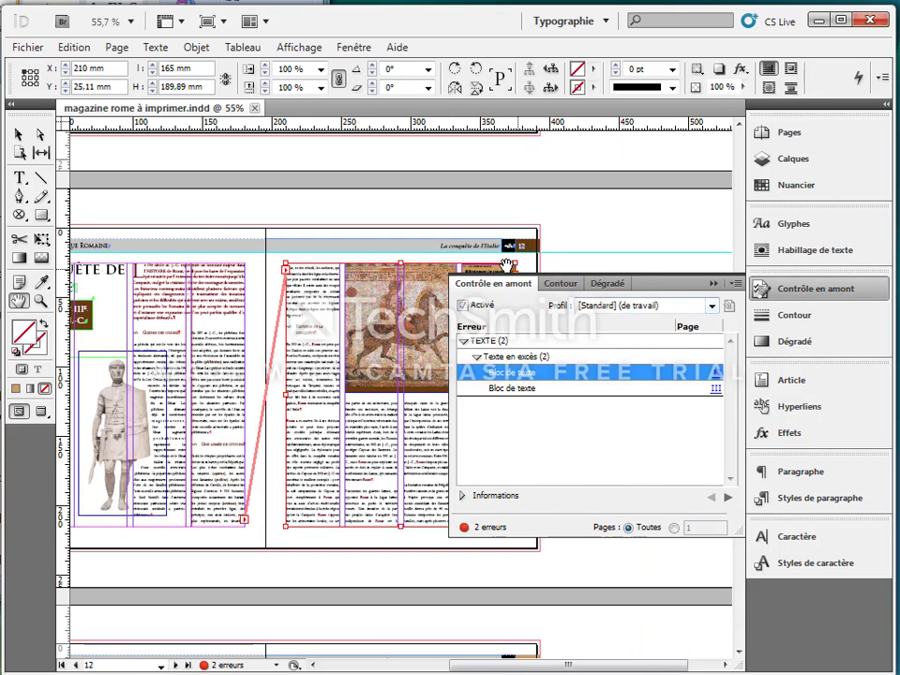
# - Detach the Contrôle en amont panel, collapse the Contour group and magnify the end of the last text column on page 12
pyautogui.moveTo(492, 283); pyautogui.dragTo(178, 200)
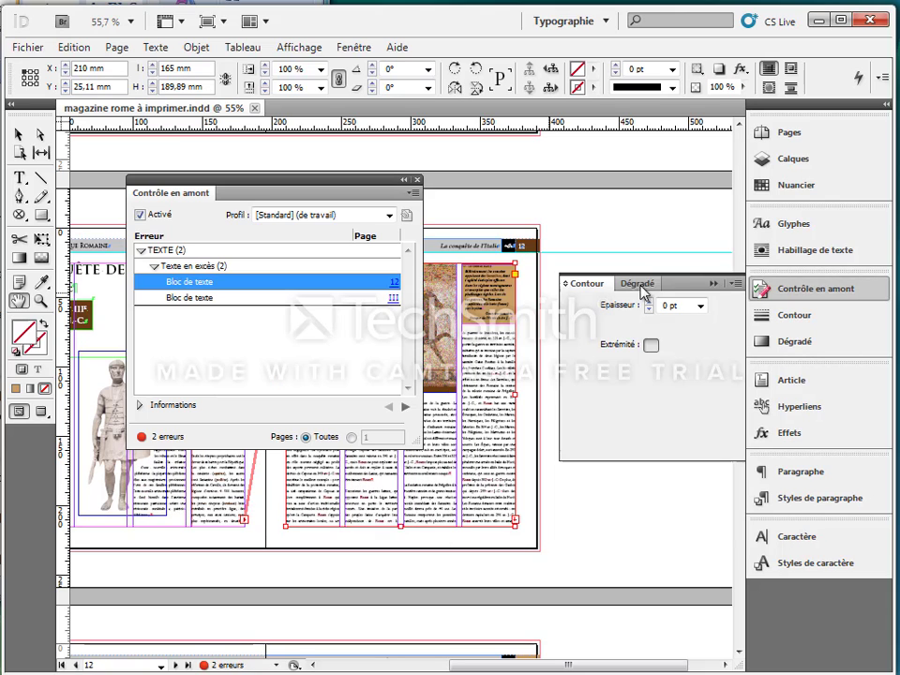
pyautogui.click(702, 283)
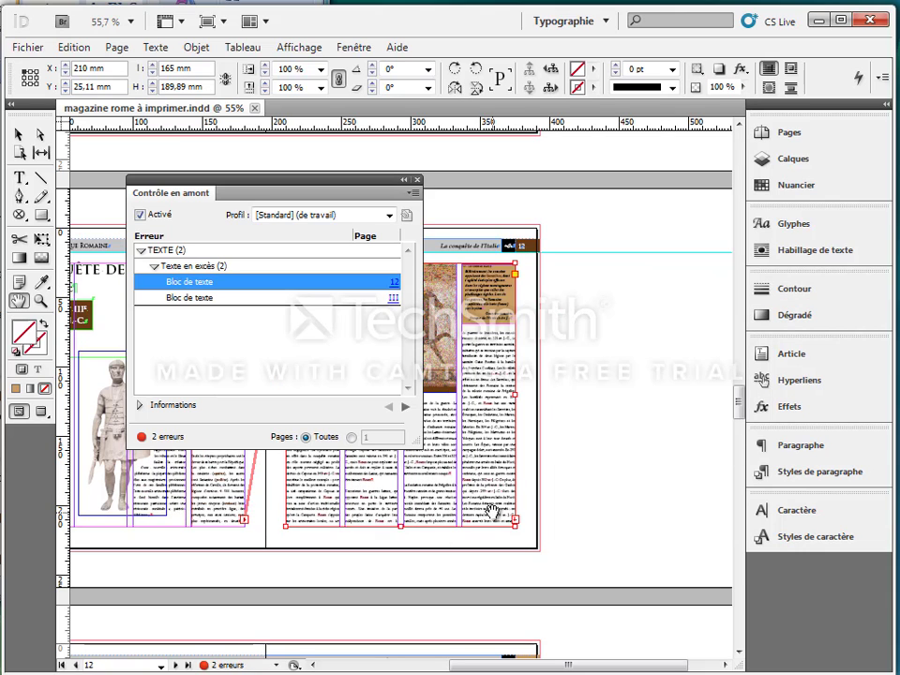
pyautogui.click(40, 304)
pyautogui.moveTo(461, 432); pyautogui.dragTo(564, 534)
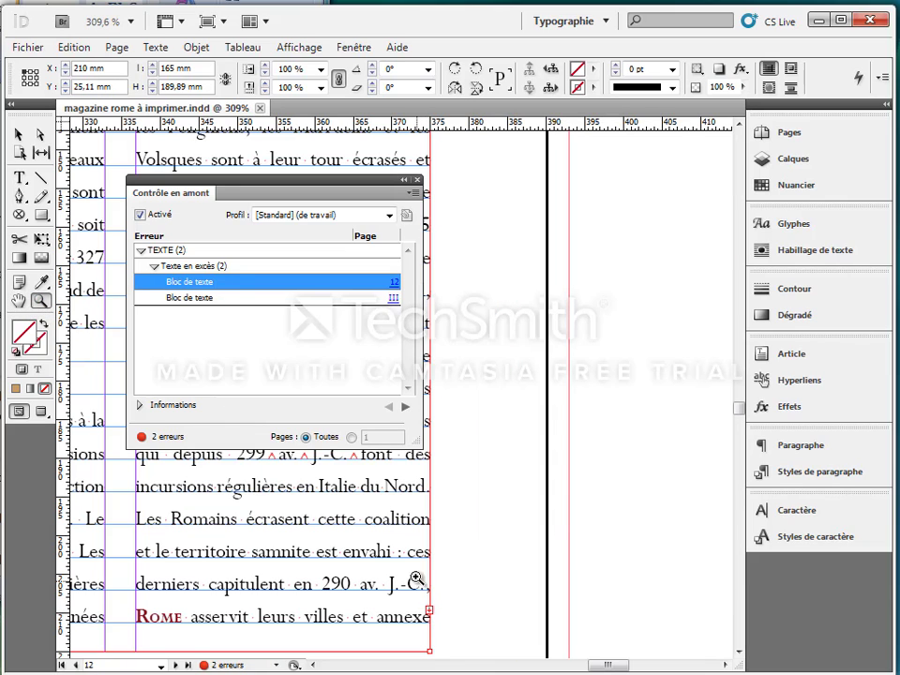
# - Open the page 12 story in the story editor and uncover its overset ending
pyautogui.press('t')
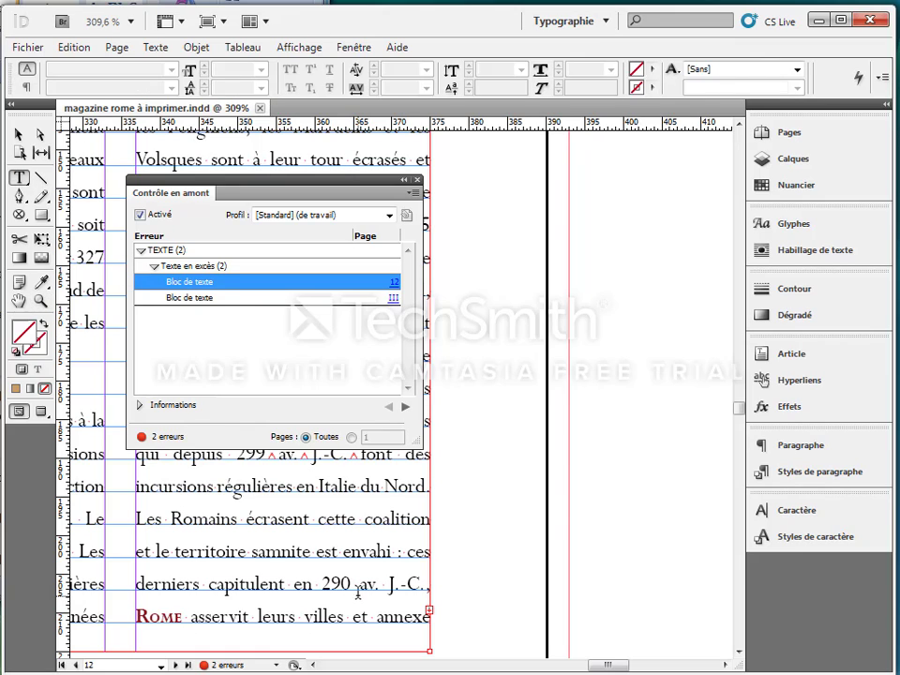
pyautogui.click(325, 520)
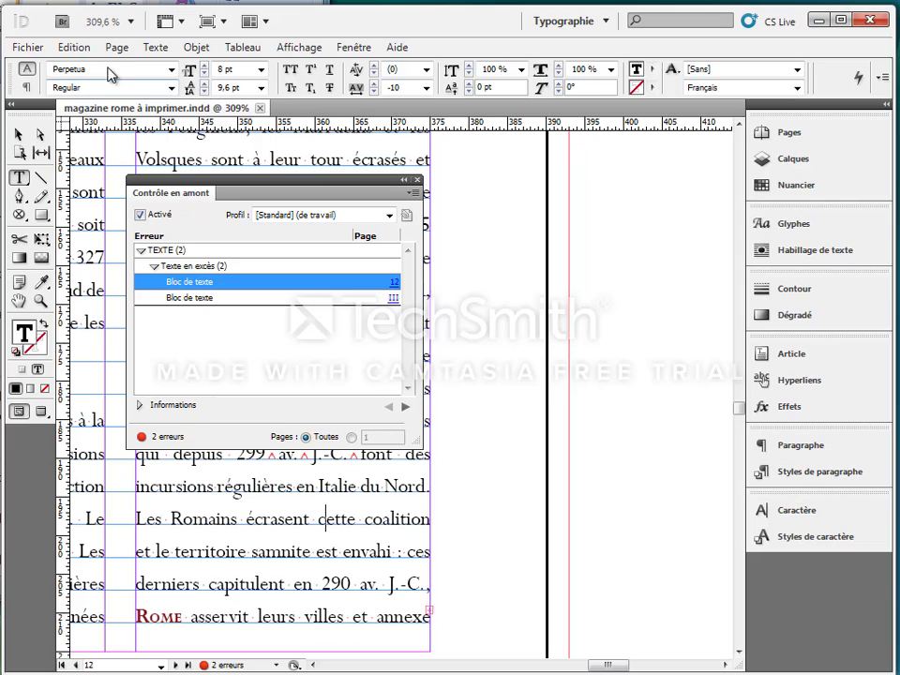
pyautogui.click(83, 52)
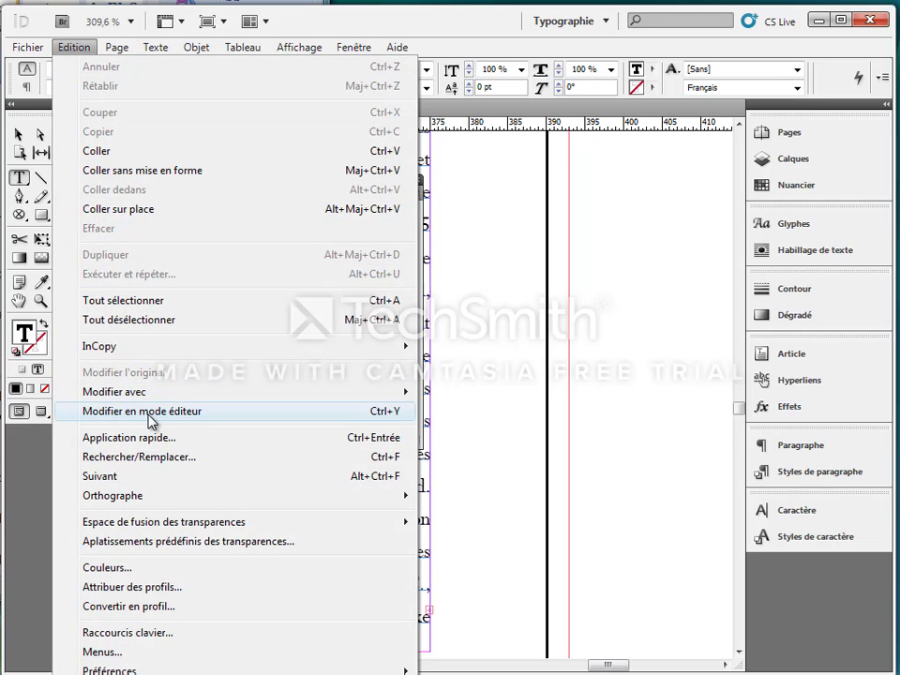
pyautogui.click(149, 416)
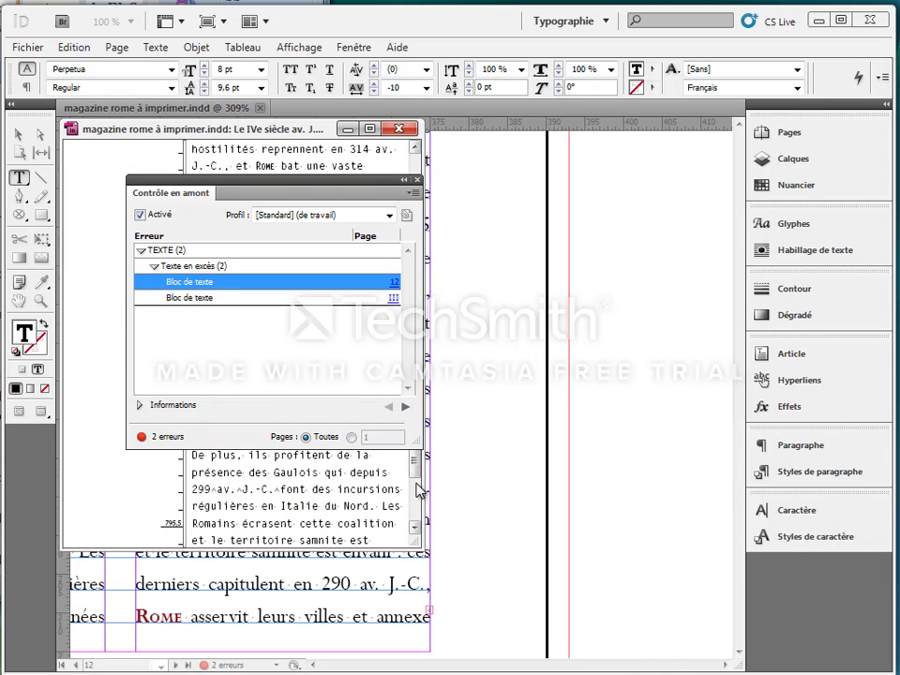
pyautogui.scroll(-5, 417, 492)
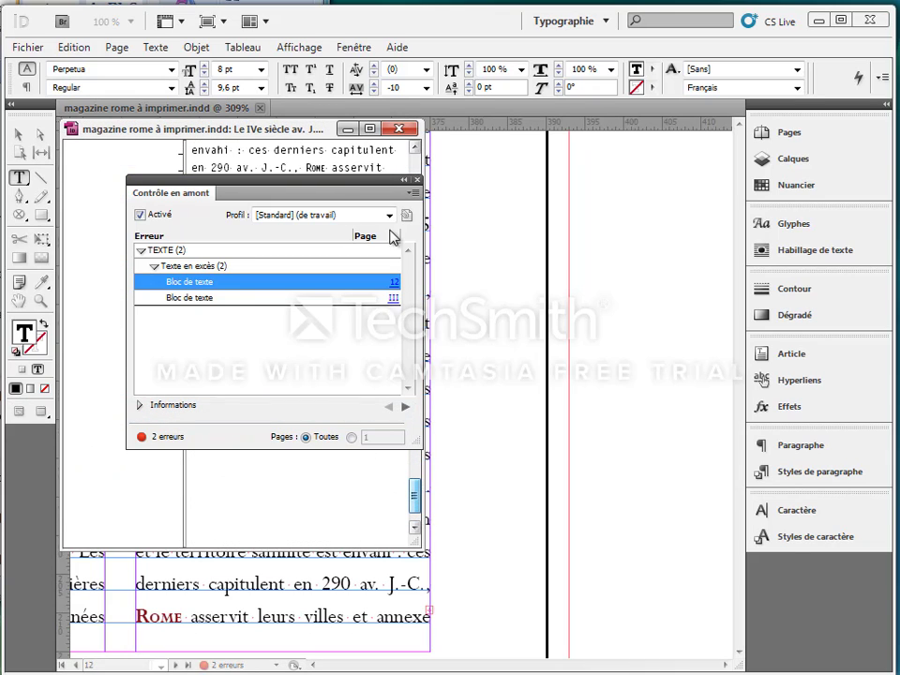
pyautogui.moveTo(346, 190); pyautogui.dragTo(620, 206)
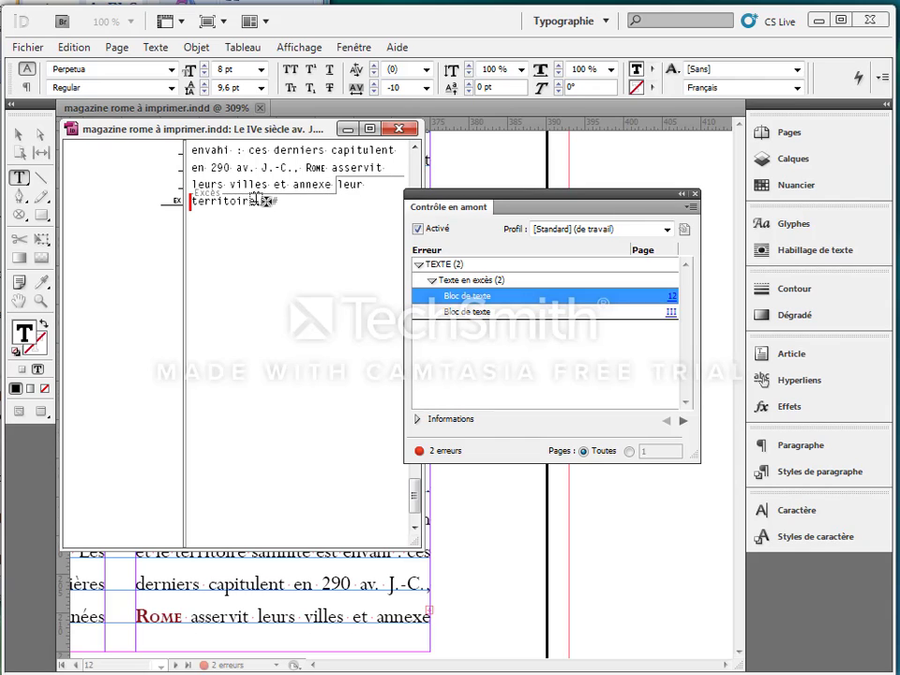
# - Set the tracking to -40 for the passage from "De plus" to "territoire" and close the story editor
pyautogui.moveTo(256, 201); pyautogui.dragTo(195, 161)
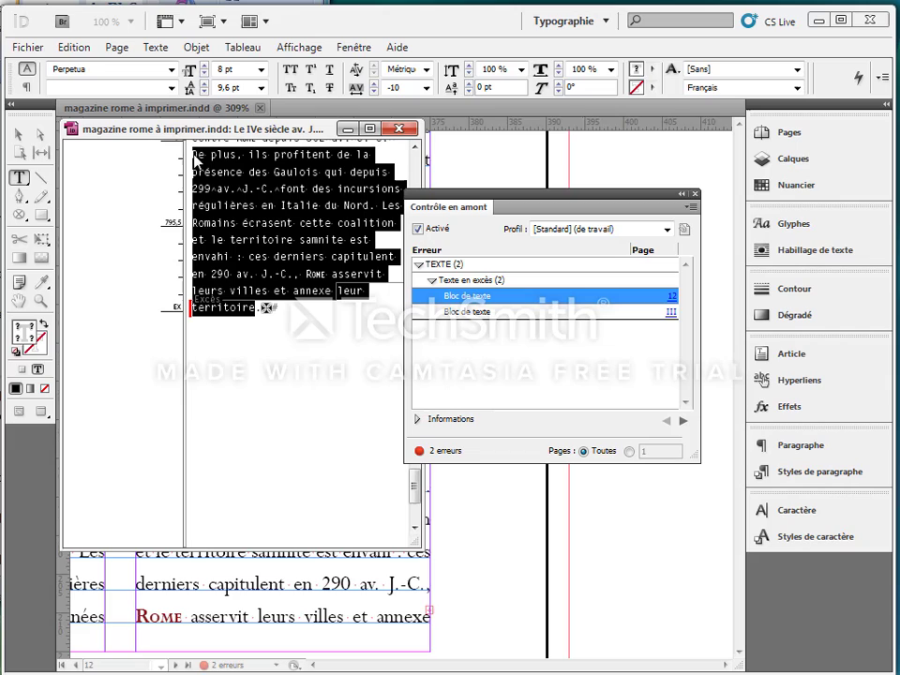
pyautogui.click(374, 93)
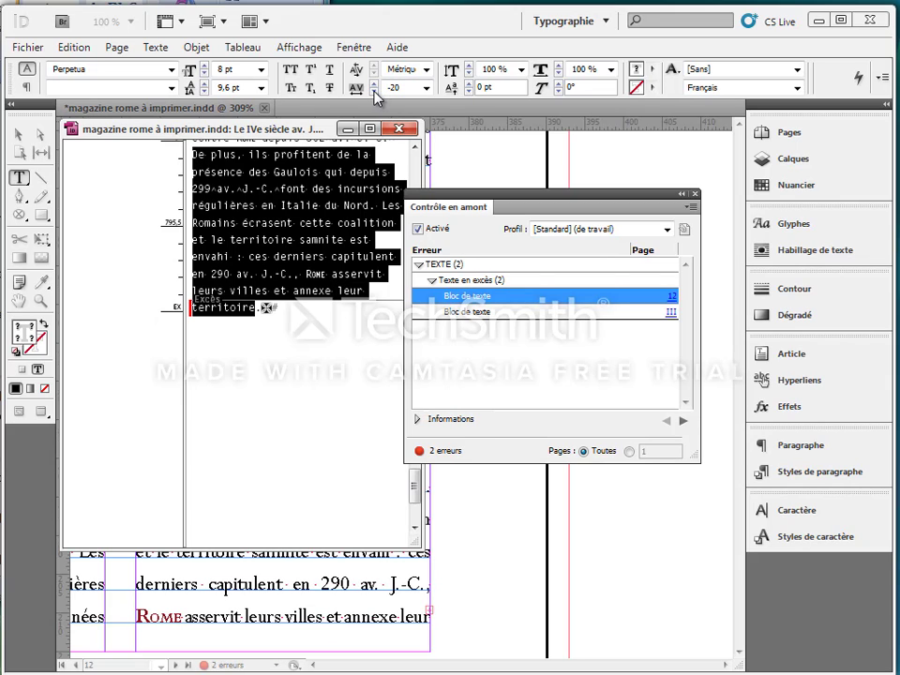
pyautogui.click(374, 92)
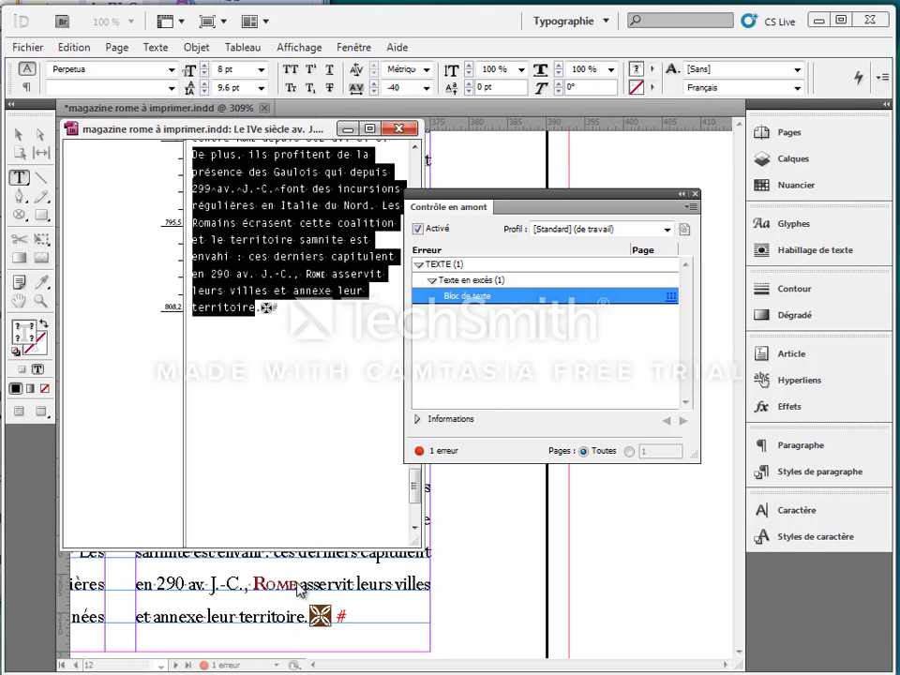
pyautogui.click(397, 130)
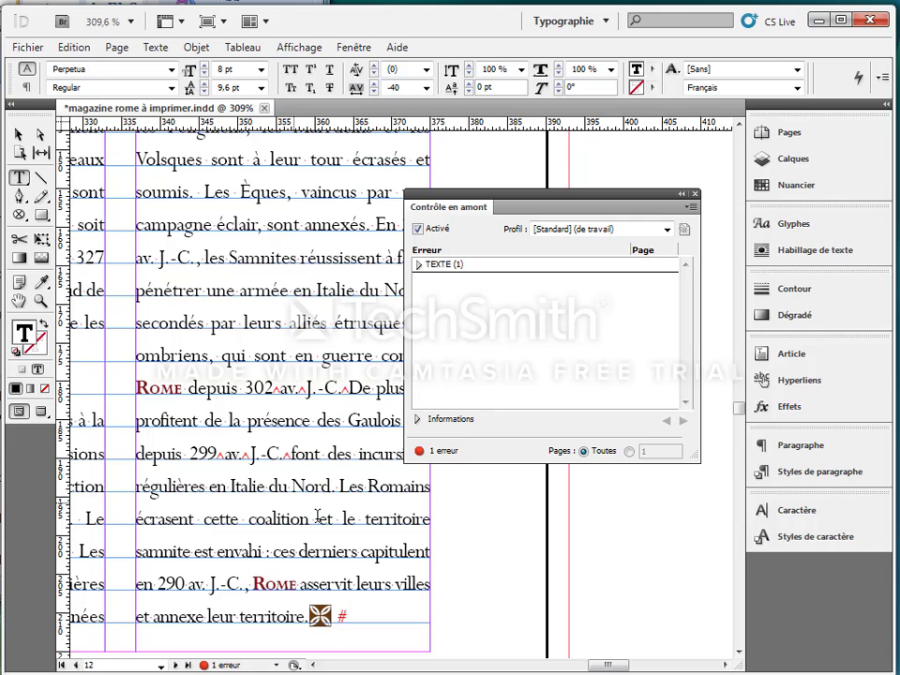
# - Expand the remaining overset text error and go to its text frame on page III
pyautogui.click(418, 265)
pyautogui.click(455, 281)
pyautogui.click(431, 280)
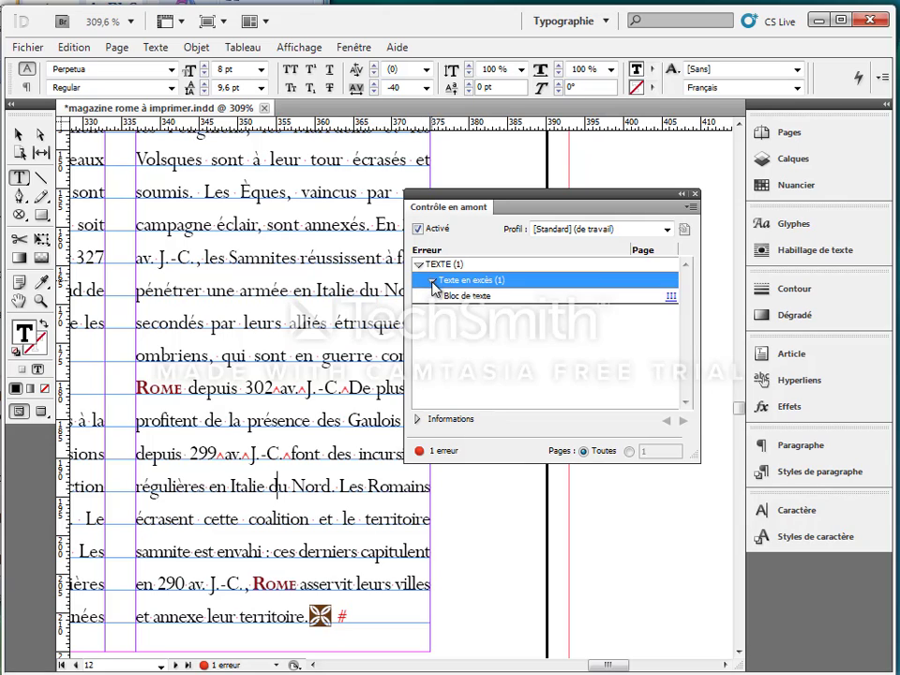
pyautogui.click(671, 298)
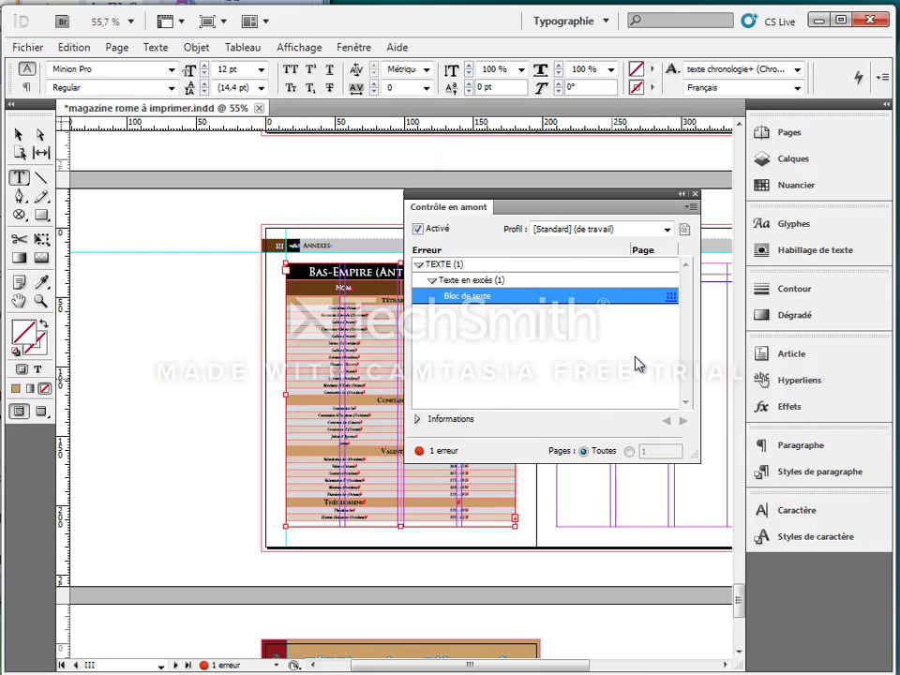
# - Extend the Bas-Empire table's text frame downward to a height of 195 mm
pyautogui.moveTo(643, 202); pyautogui.dragTo(707, 113)
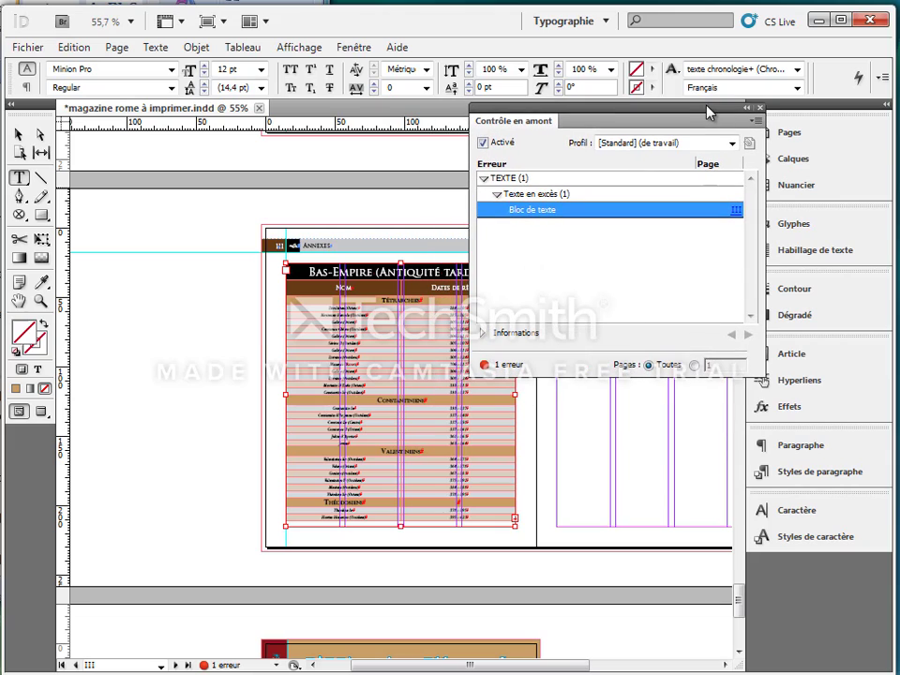
pyautogui.click(18, 134)
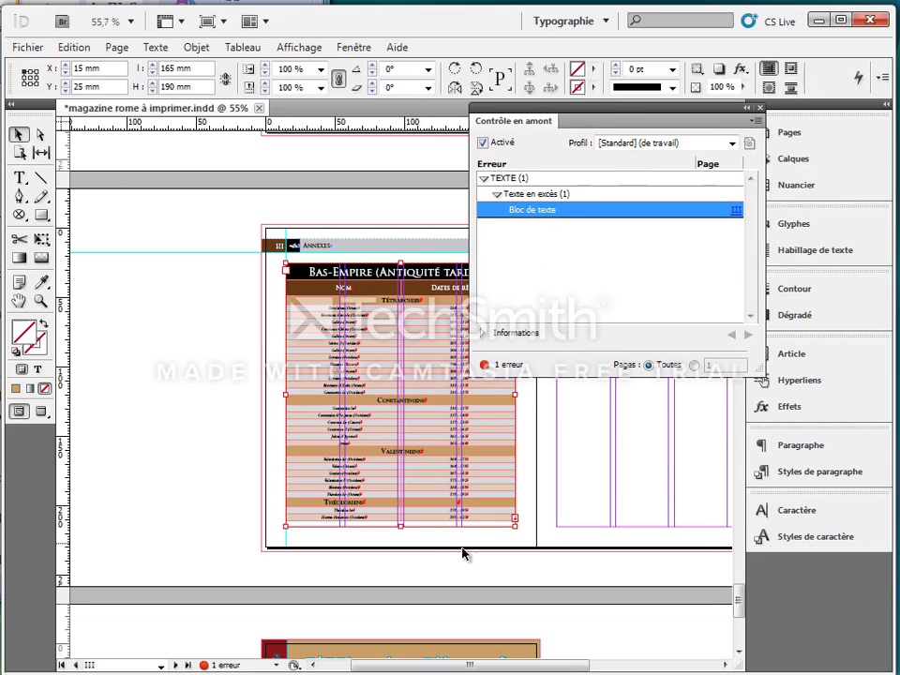
pyautogui.moveTo(401, 527); pyautogui.dragTo(402, 534)
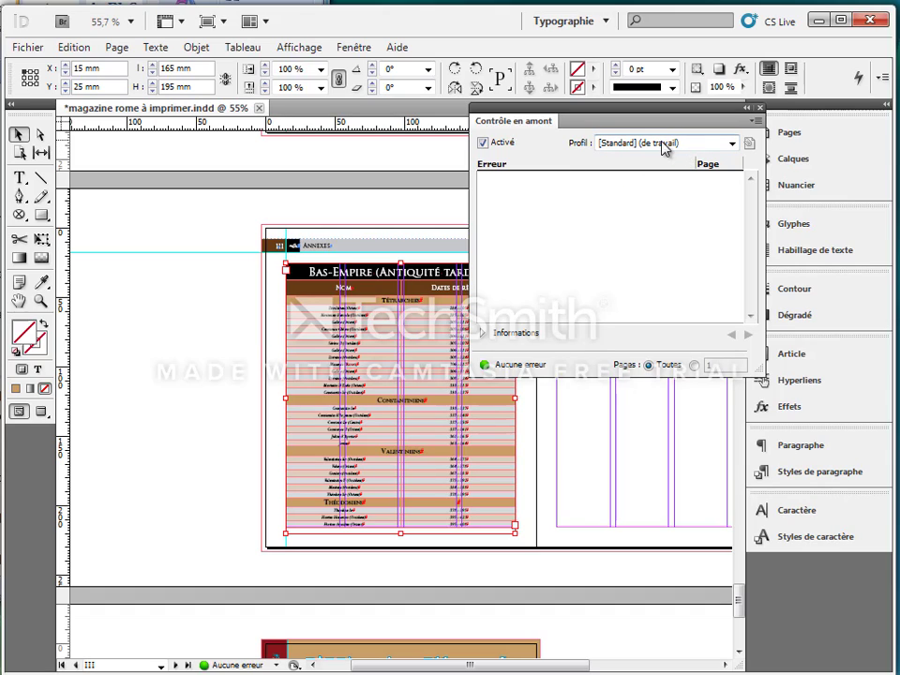
# - Create a new preflight profile named "Profil impression"
pyautogui.click(758, 125)
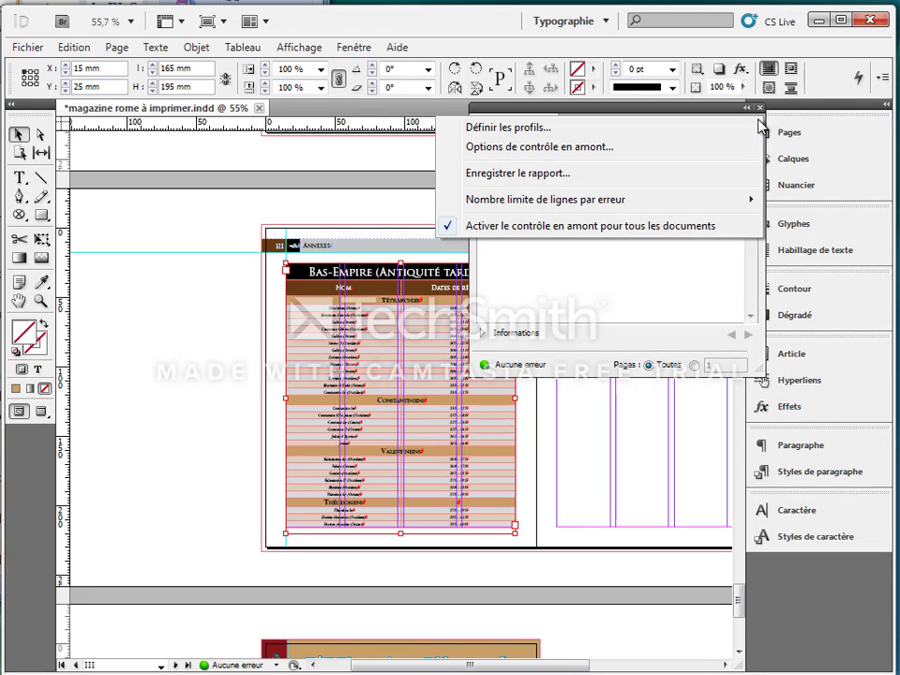
pyautogui.click(500, 136)
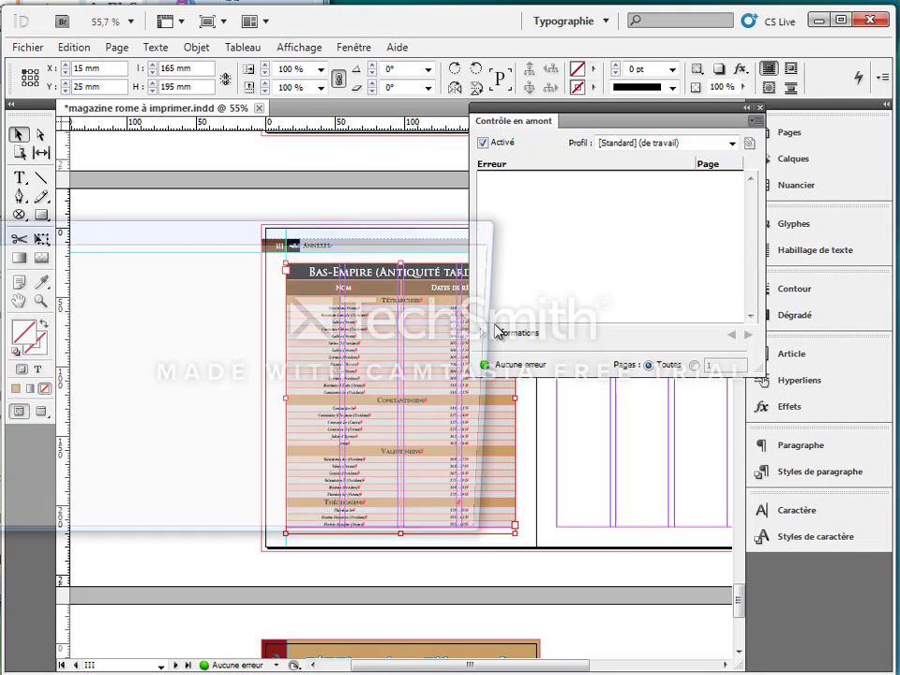
pyautogui.moveTo(378, 238); pyautogui.dragTo(663, 203)
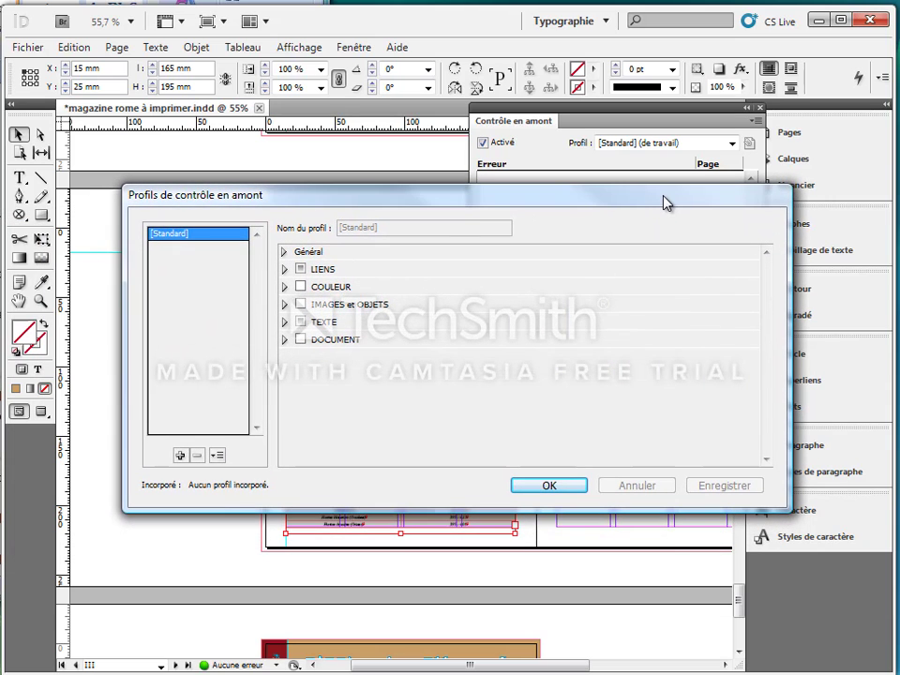
pyautogui.click(179, 457)
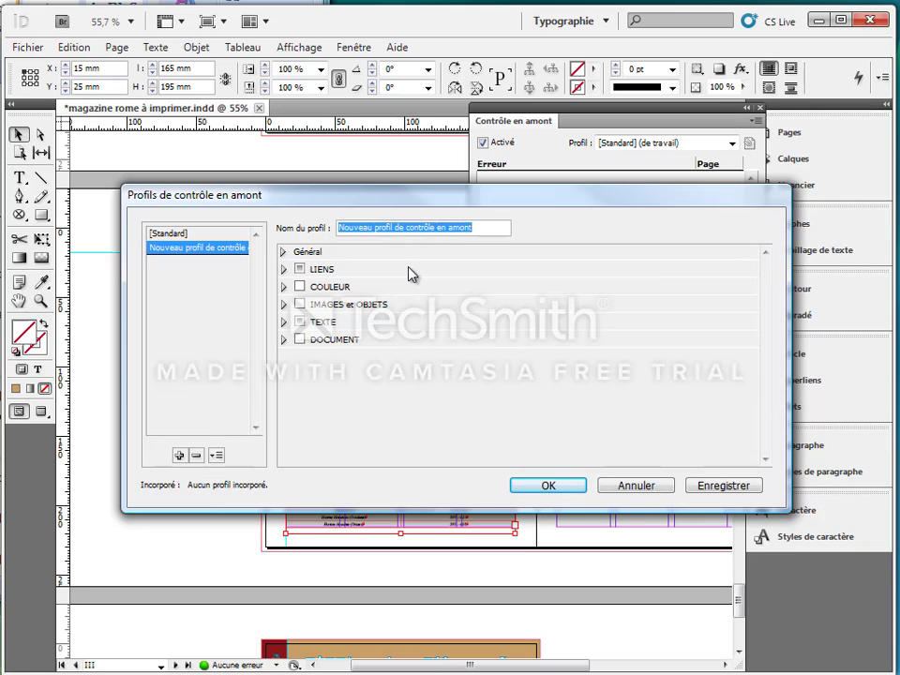
pyautogui.write('Profil')
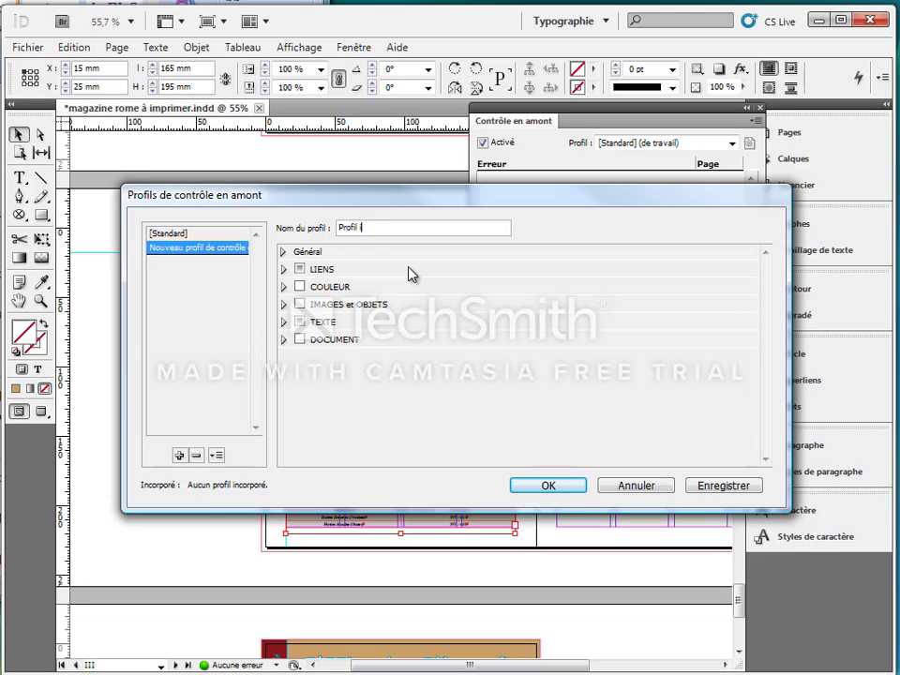
pyautogui.write(' impression')
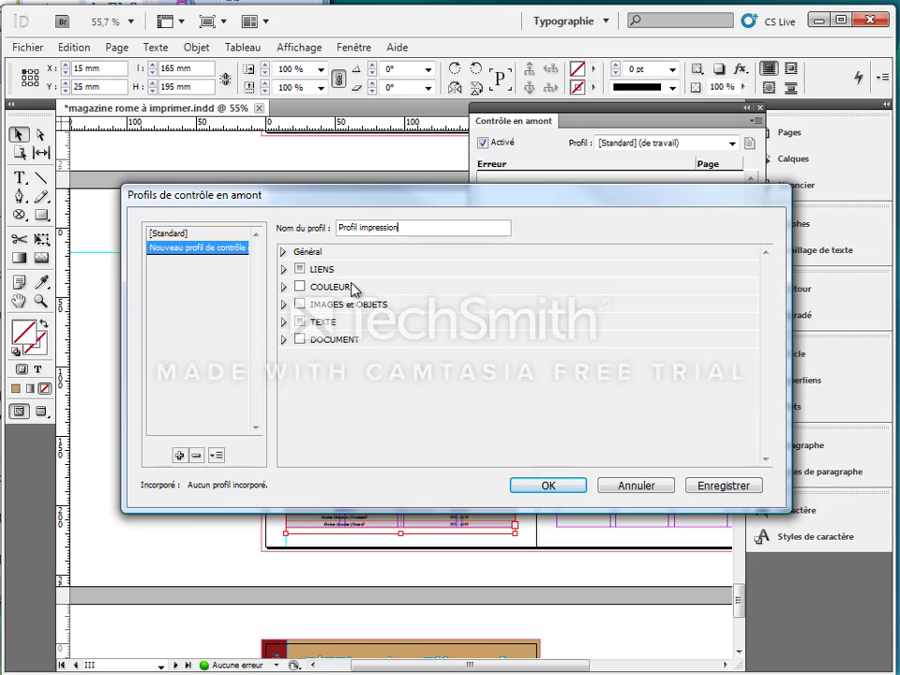
# - In the profile's colour checks, enable disallowed colour spaces and modes and flag RVB and Lab
pyautogui.click(283, 287)
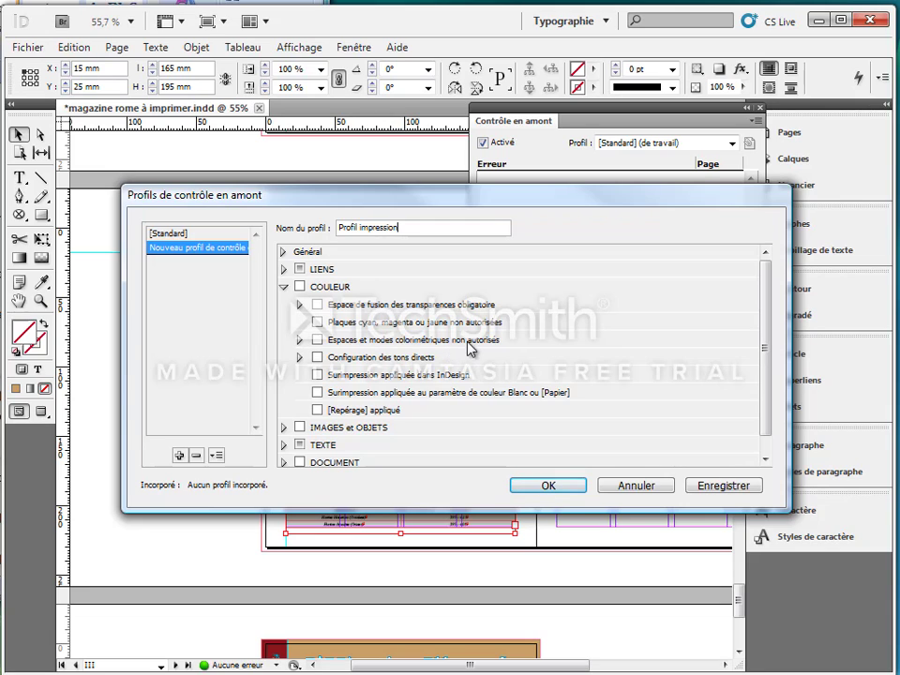
pyautogui.click(299, 342)
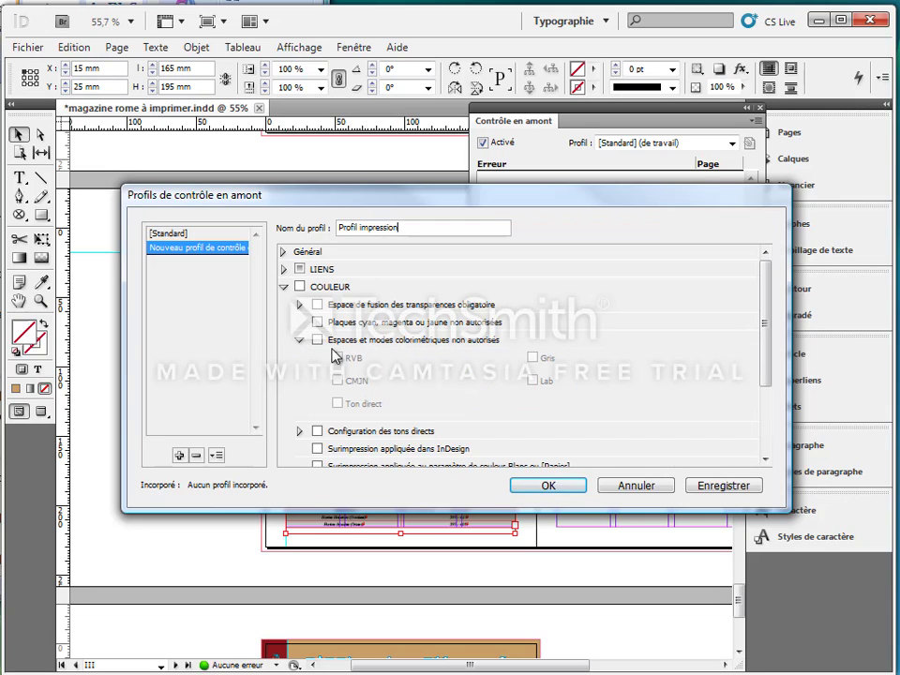
pyautogui.click(317, 340)
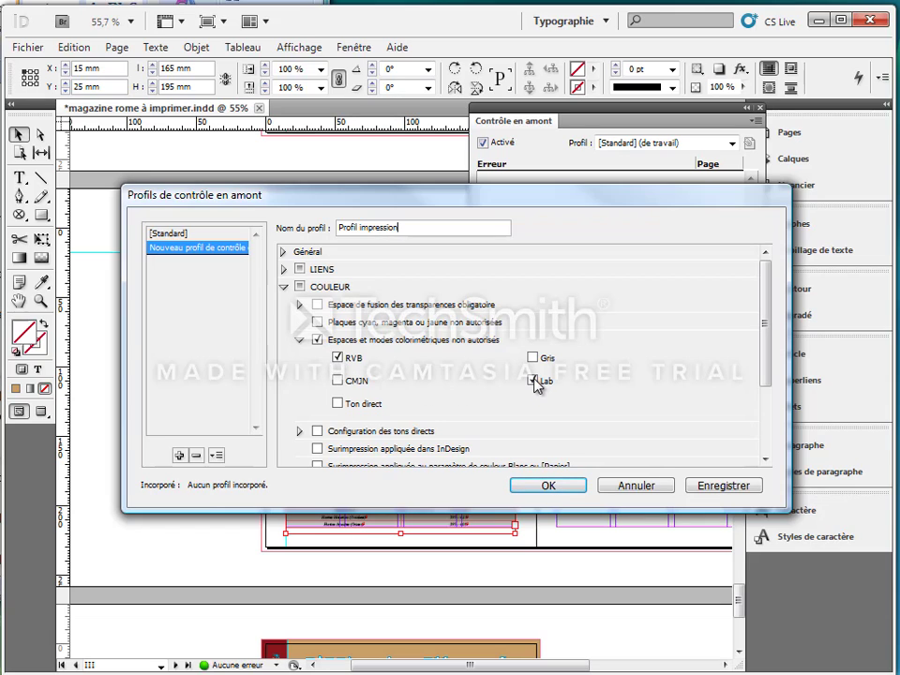
pyautogui.click(284, 286)
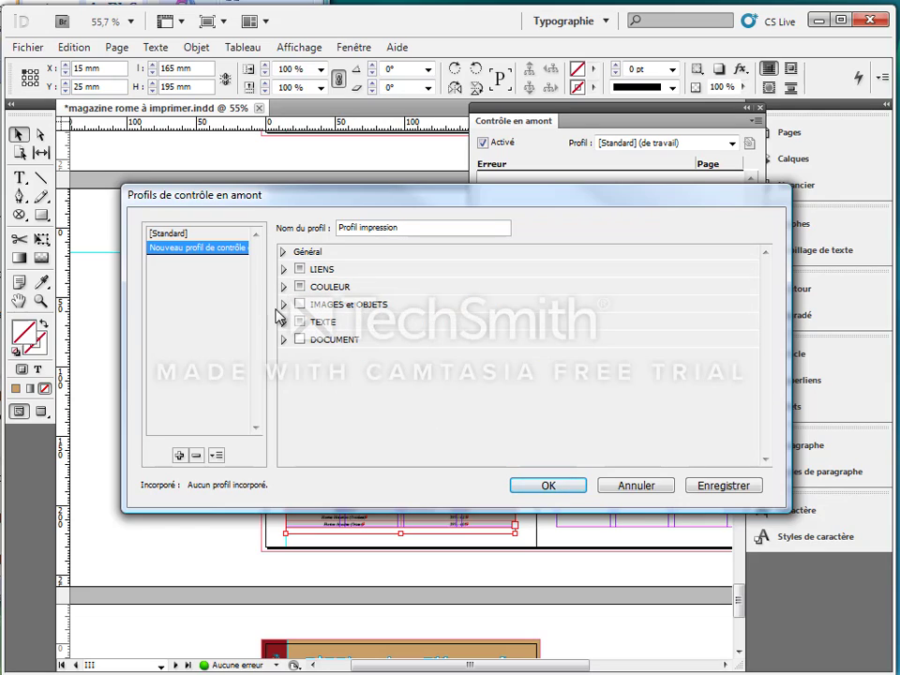
# - Under IMAGES et OBJETS, enable only the image resolution check and show its resolution limits
pyautogui.click(283, 305)
pyautogui.click(299, 305)
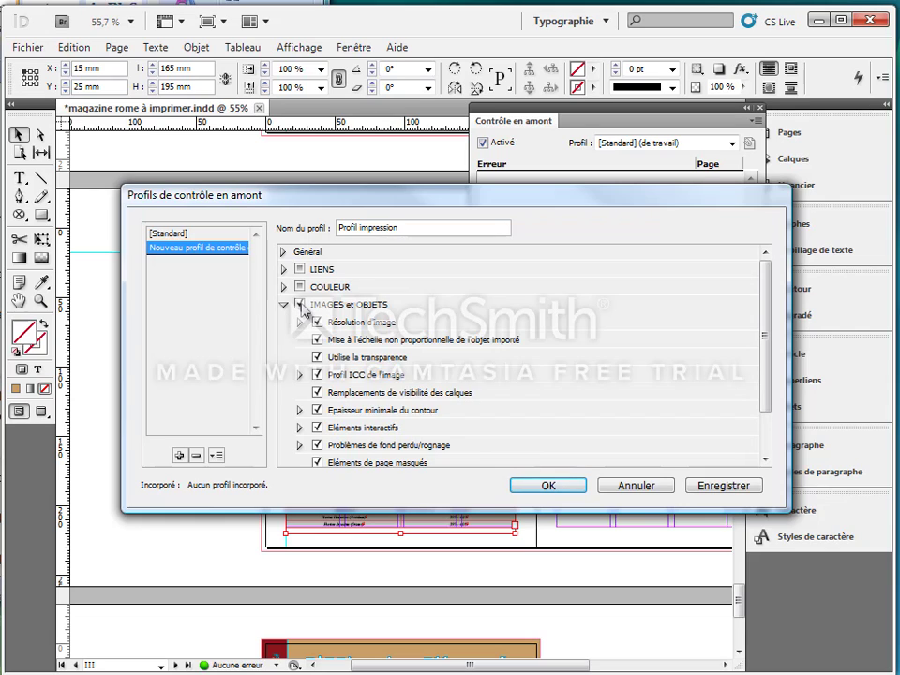
pyautogui.click(299, 305)
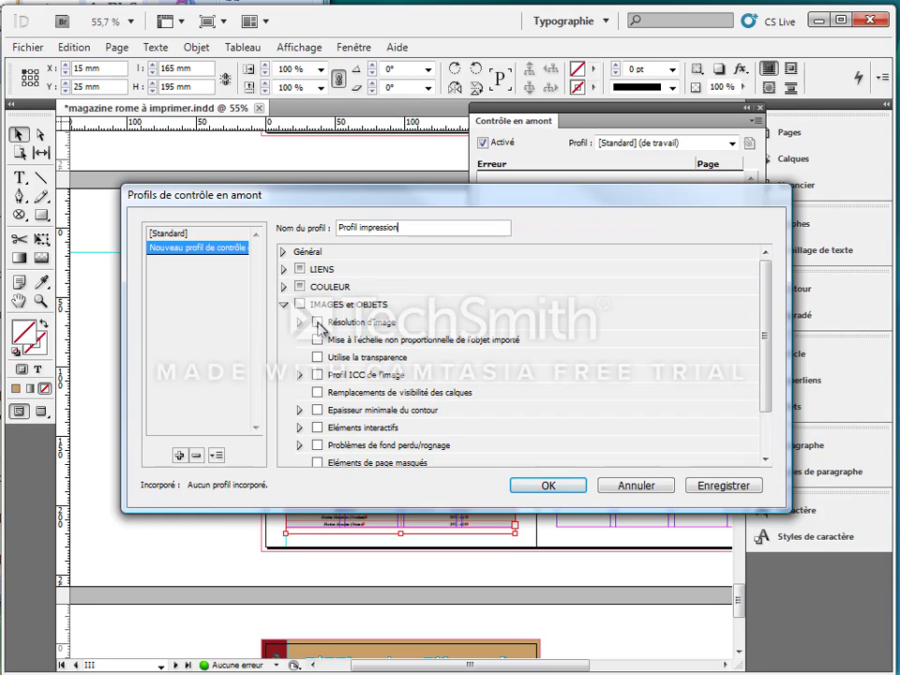
pyautogui.click(299, 323)
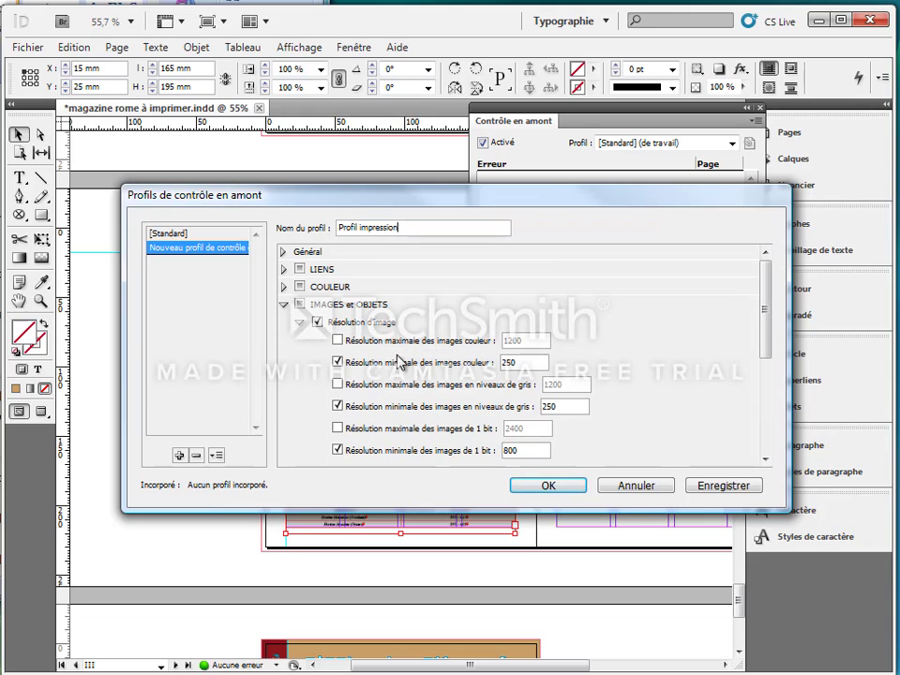
# - Set the profile's minimum colour image resolution to 300, save the profile and close the preflight profile settings
pyautogui.doubleClick(508, 361)
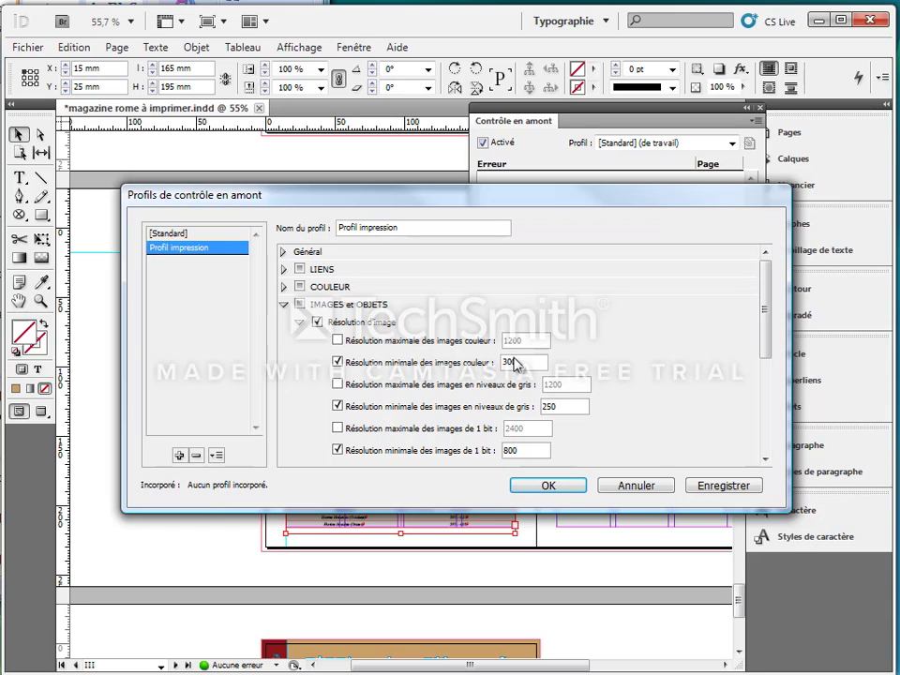
pyautogui.click(301, 323)
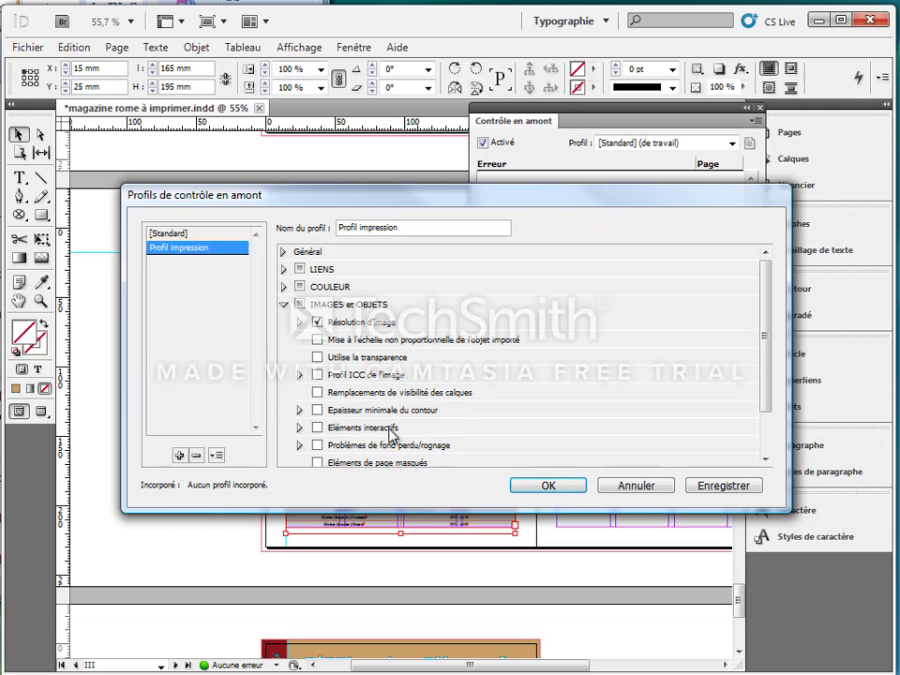
pyautogui.click(733, 487)
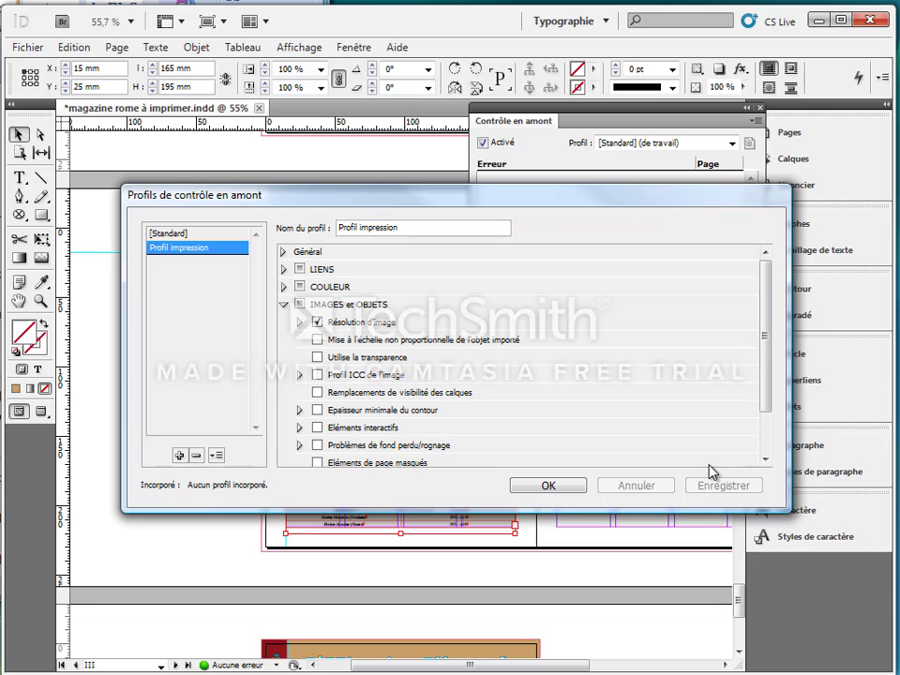
pyautogui.click(569, 487)
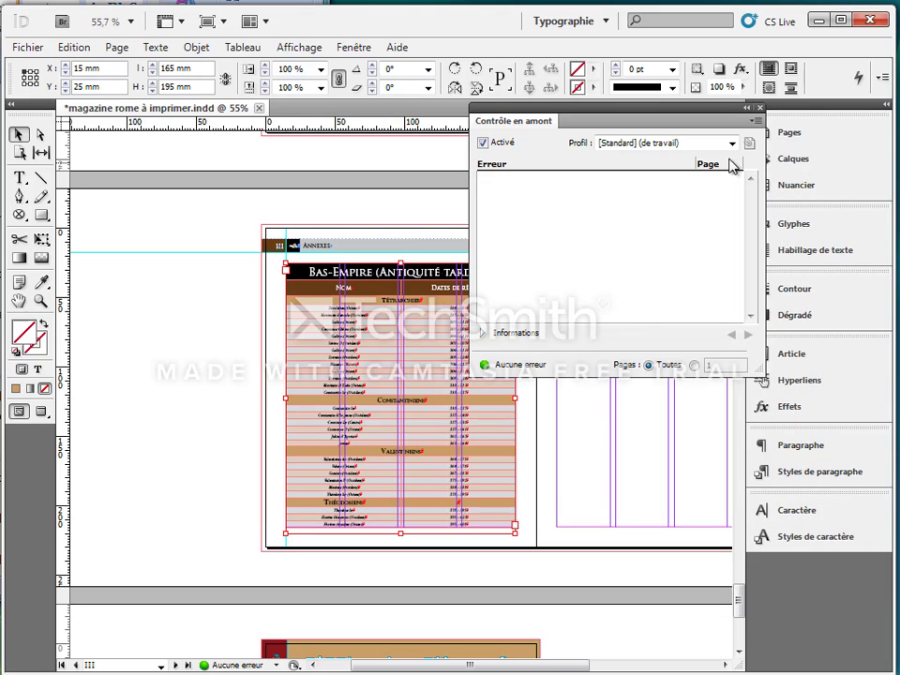
# - Apply the "Profil impression" preflight profile to the document and list the images with a disallowed colour space
pyautogui.click(730, 146)
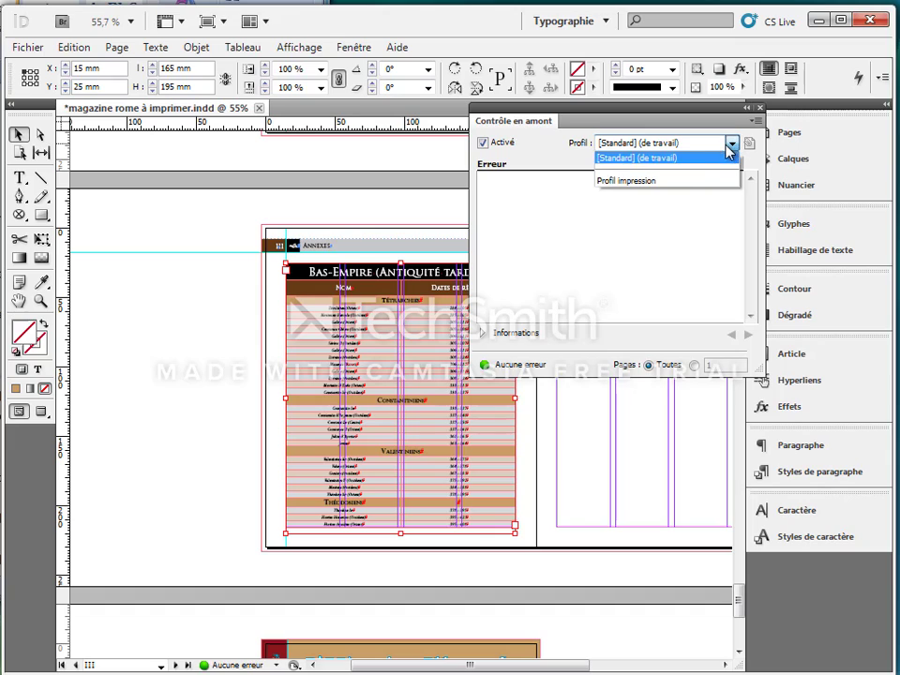
pyautogui.click(663, 184)
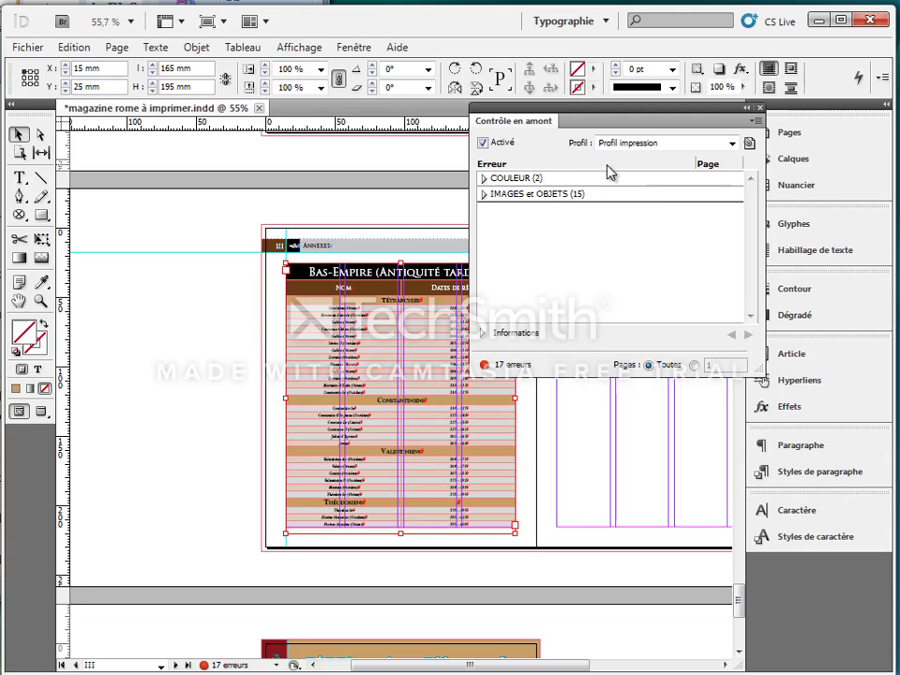
pyautogui.click(484, 179)
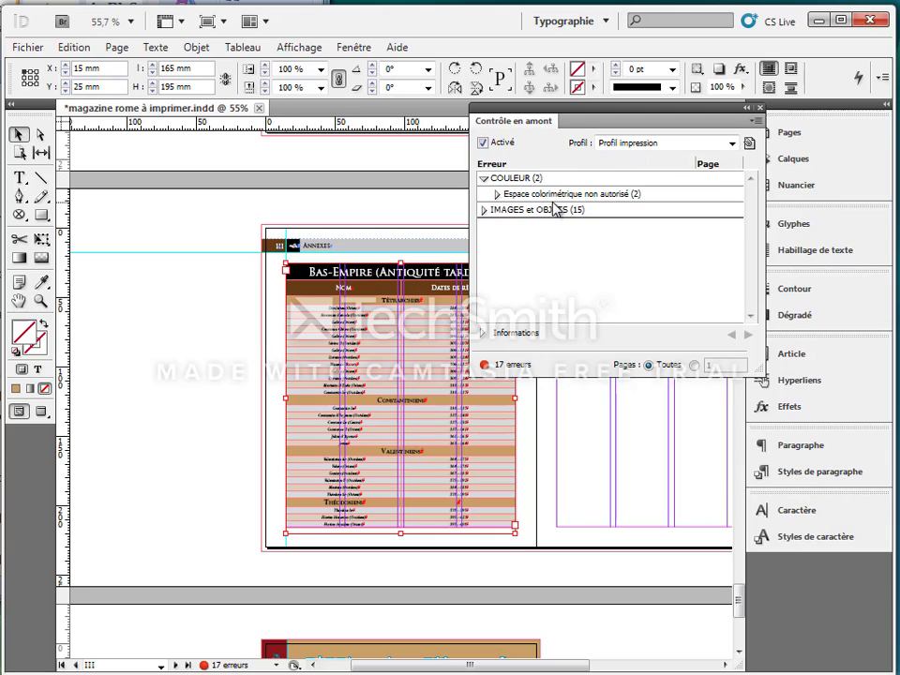
pyautogui.click(496, 194)
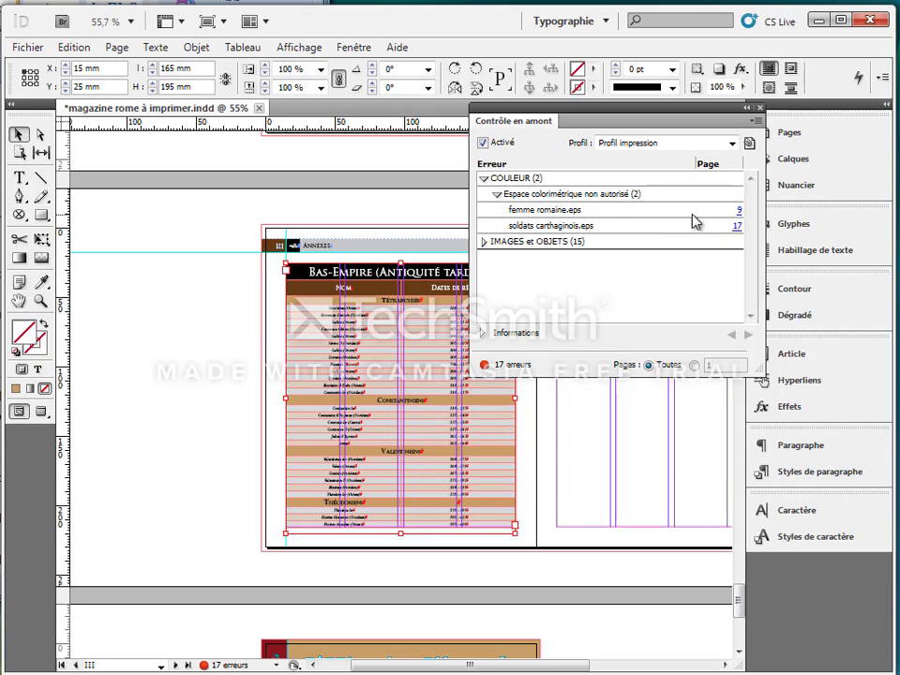
# - Go to femme romaine.eps on page 9 from its colour error and show the error's detailed information
pyautogui.click(588, 214)
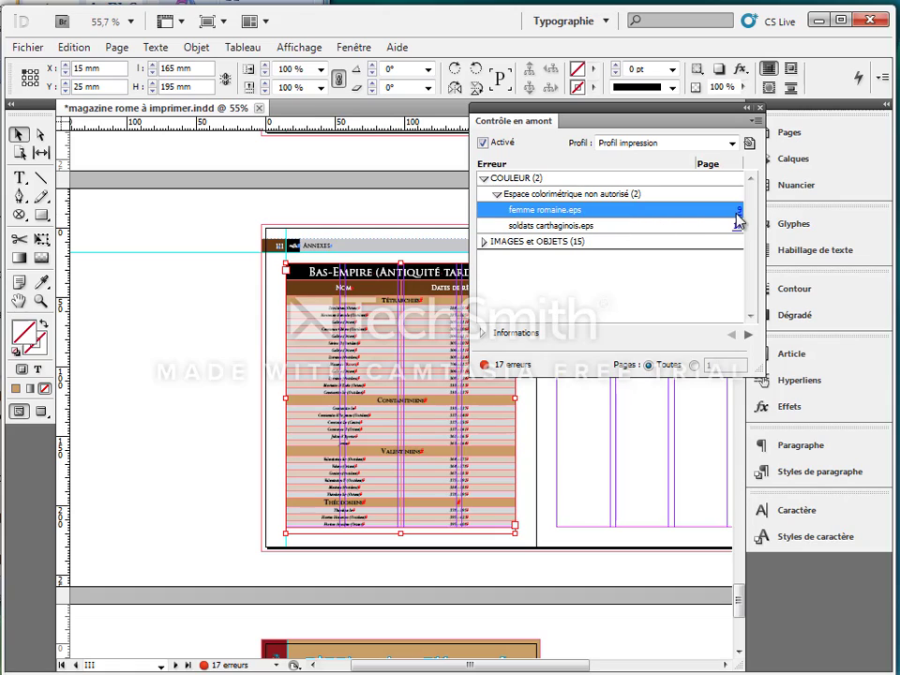
pyautogui.click(740, 210)
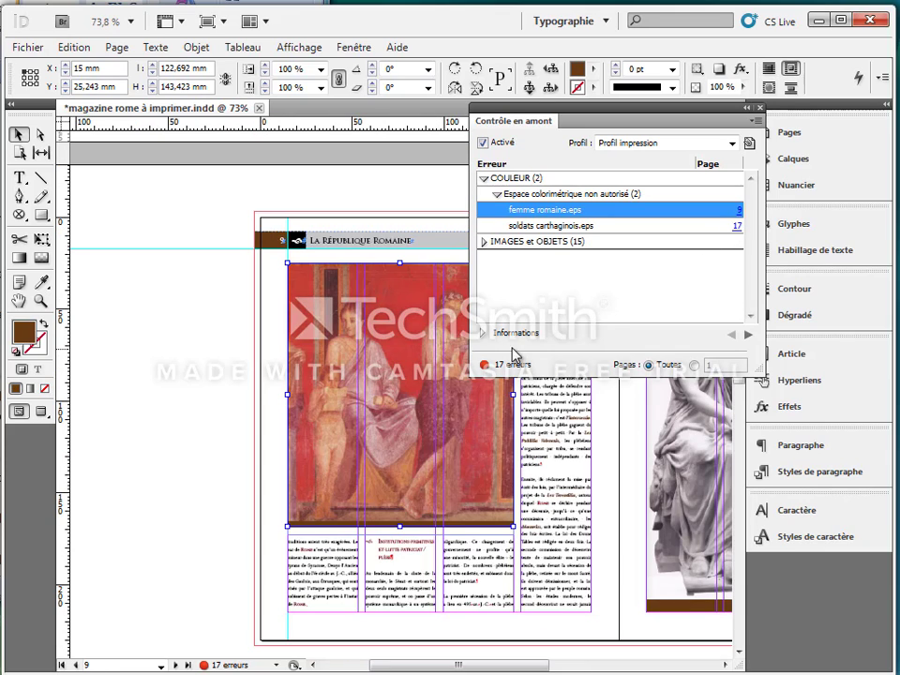
pyautogui.click(482, 334)
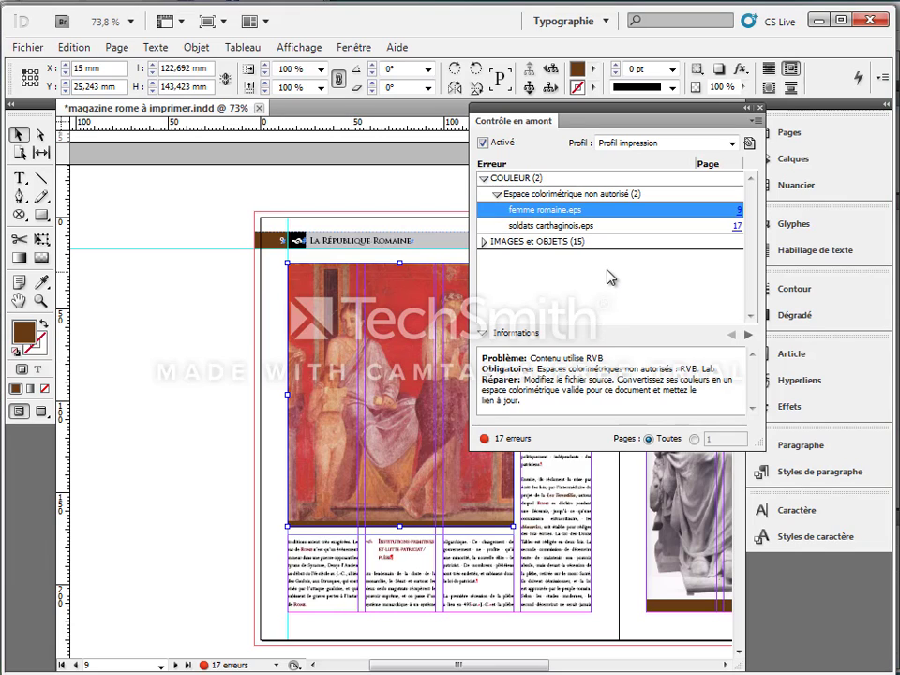
# - Show the document's links and open the original of femme romaine.eps in Photoshop
pyautogui.click(352, 47)
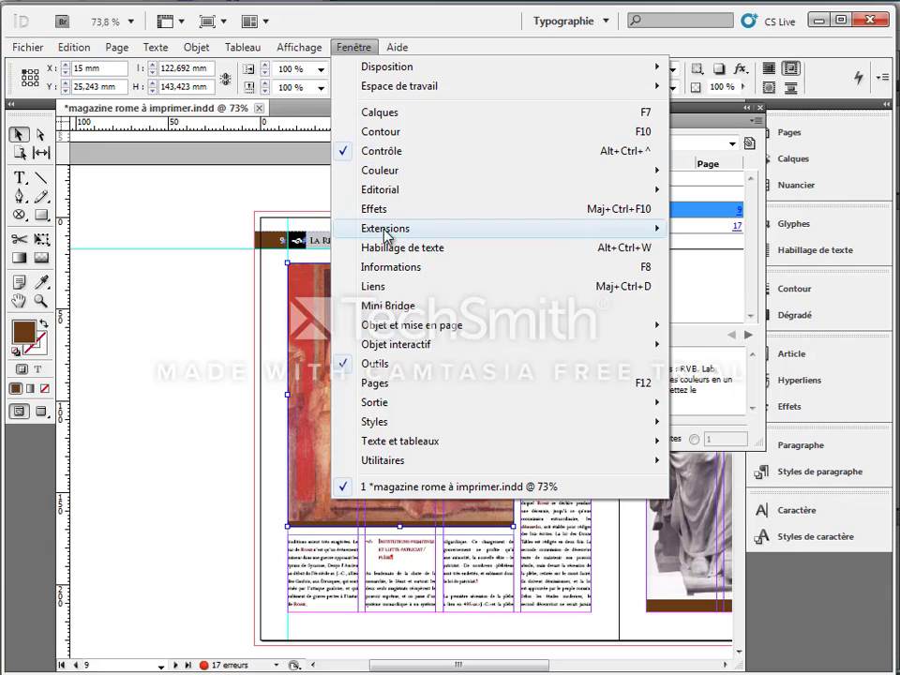
pyautogui.click(390, 287)
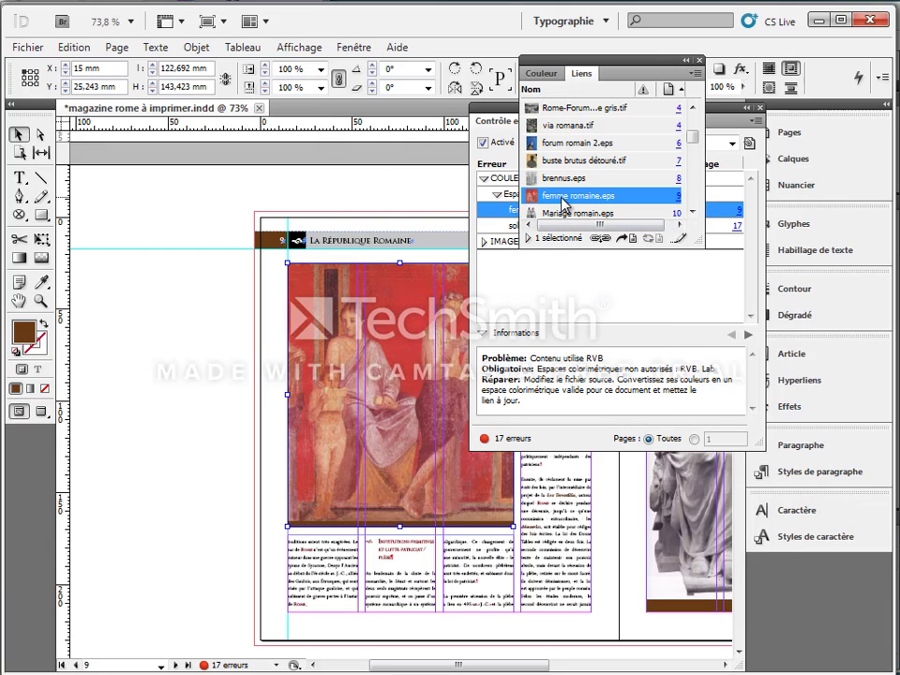
pyautogui.click(682, 241)
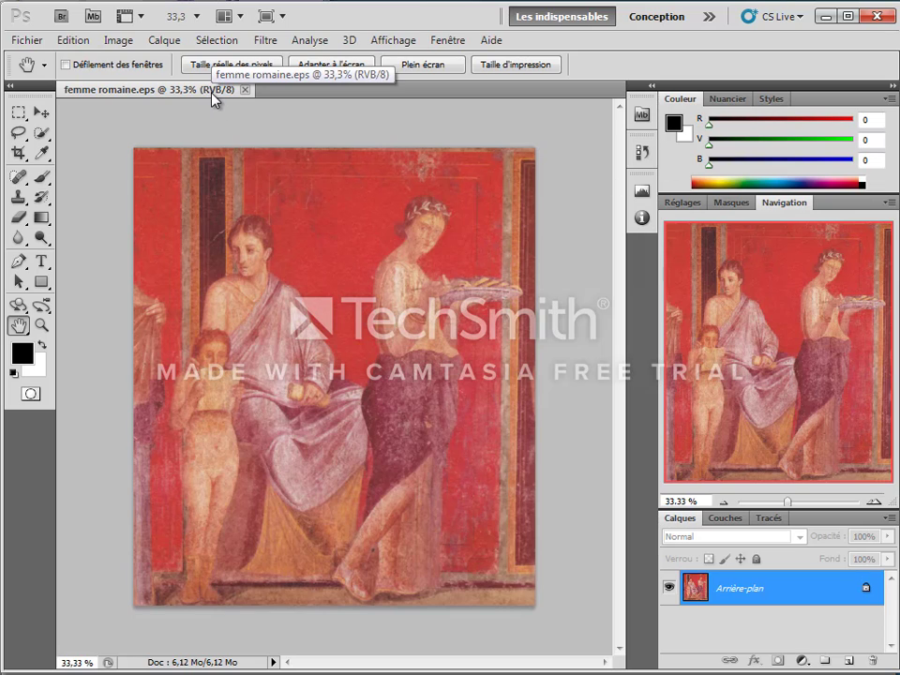
# - Convert femme romaine.eps to CMJN colour mode, accepting the profile conversion, and save the file
pyautogui.click(129, 42)
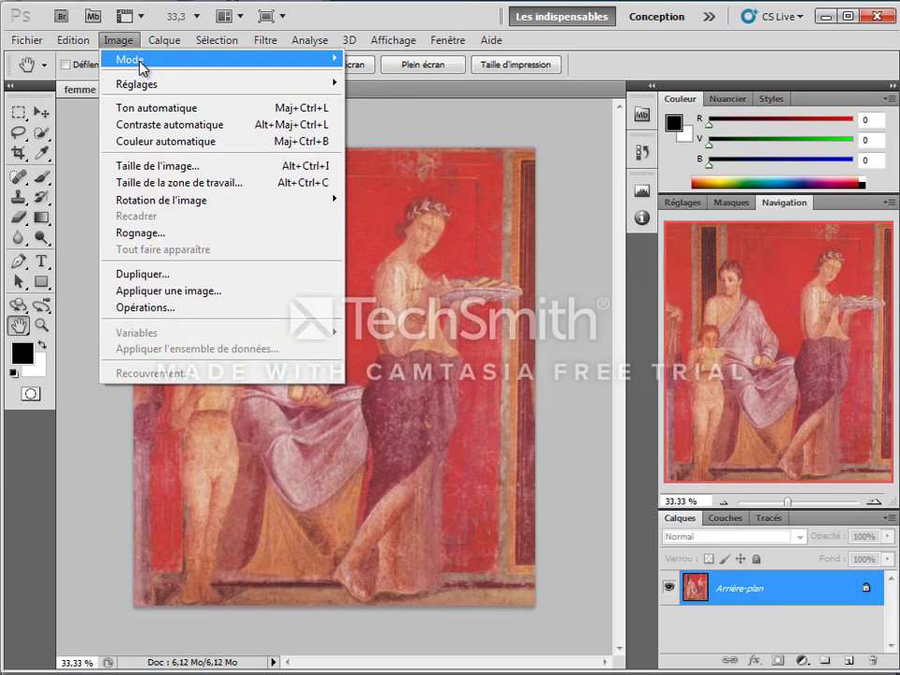
pyautogui.moveTo(140, 65)
pyautogui.click(410, 142)
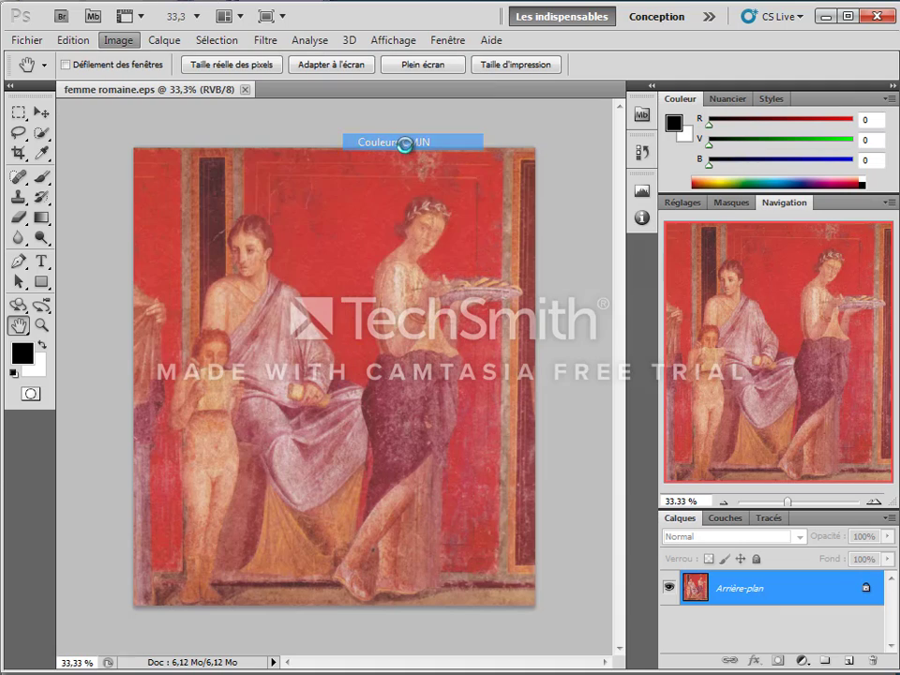
pyautogui.click(431, 276)
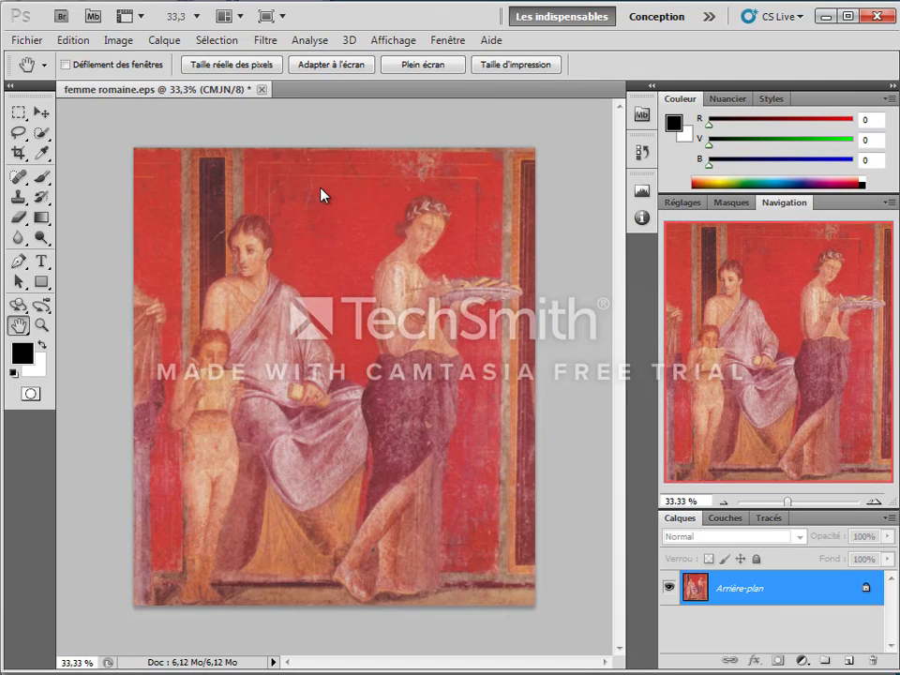
pyautogui.click(30, 40)
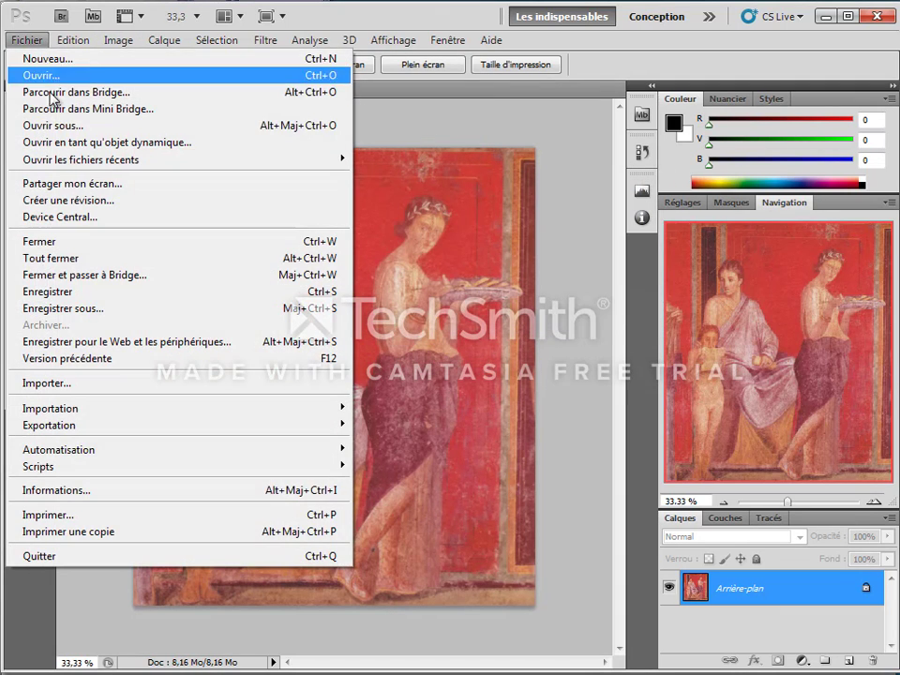
pyautogui.press('Escape')
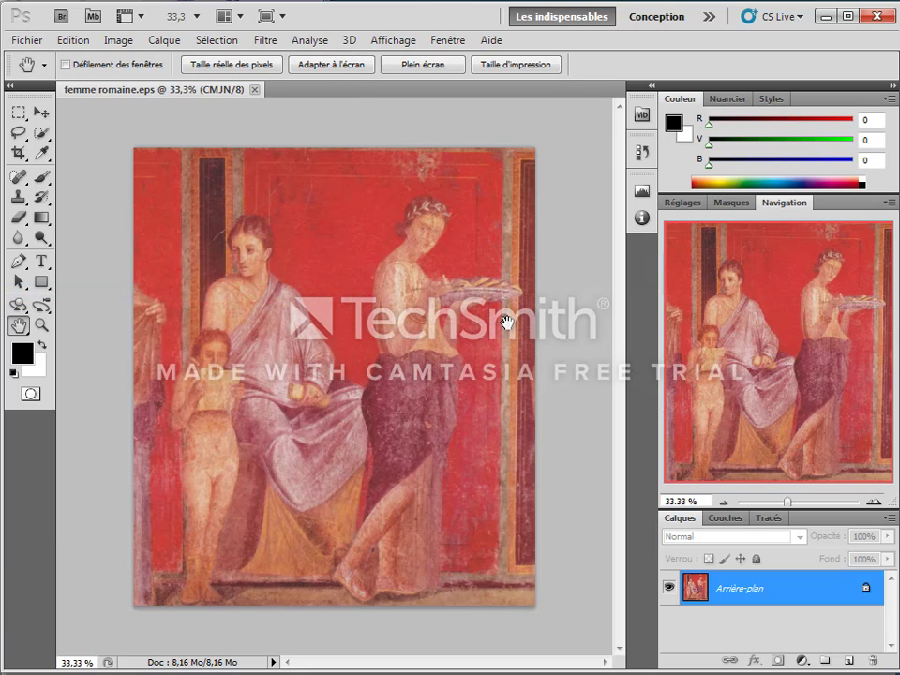
# - Switch back to InDesign, go to soldats carthaginois.eps on page 17 and open its original in Photoshop
pyautogui.hotkey('alt', 'Tab')
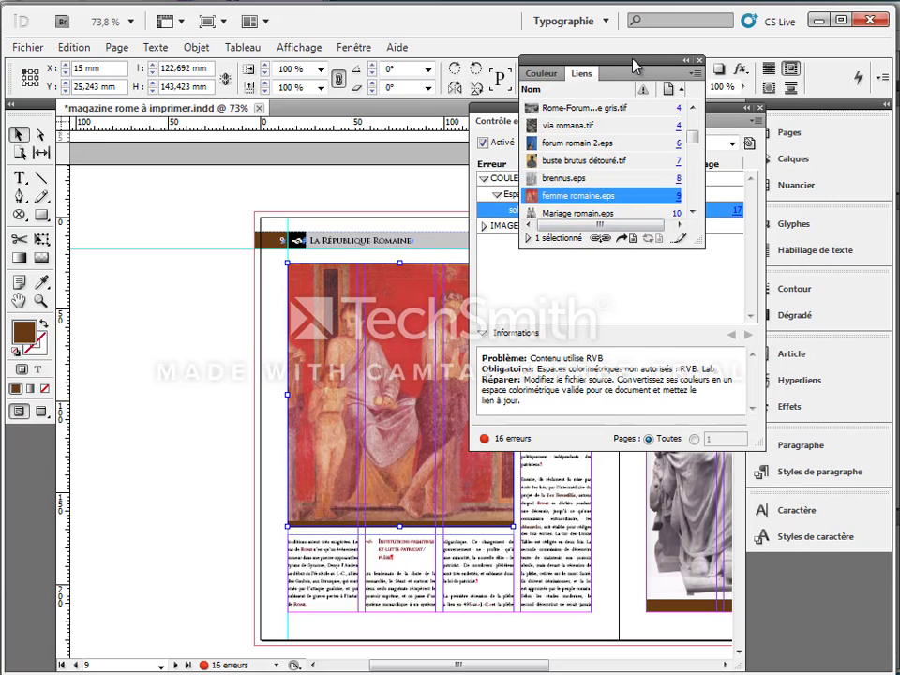
pyautogui.moveTo(630, 72); pyautogui.dragTo(292, 101)
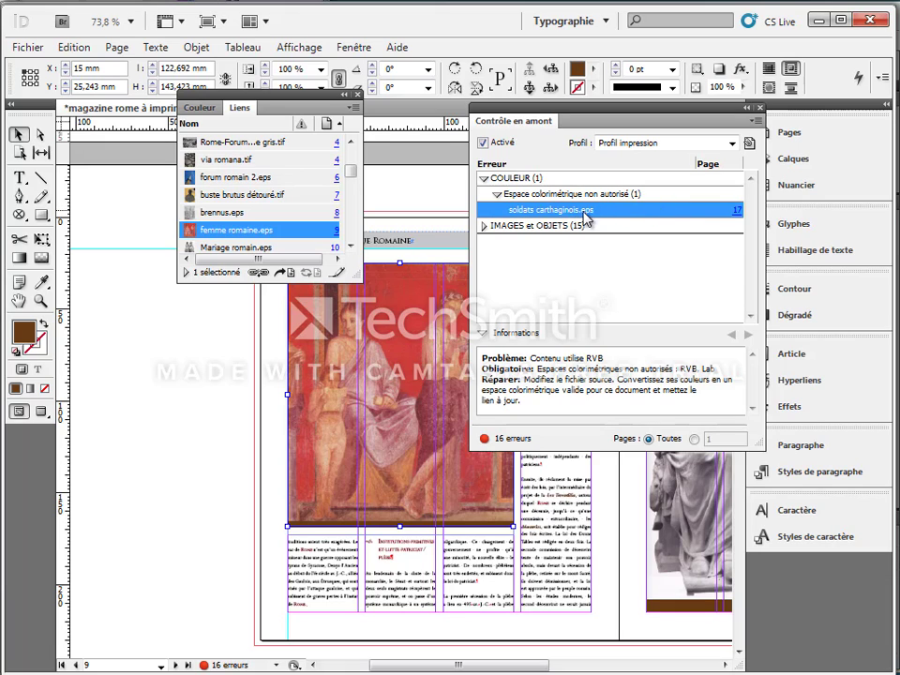
pyautogui.click(736, 210)
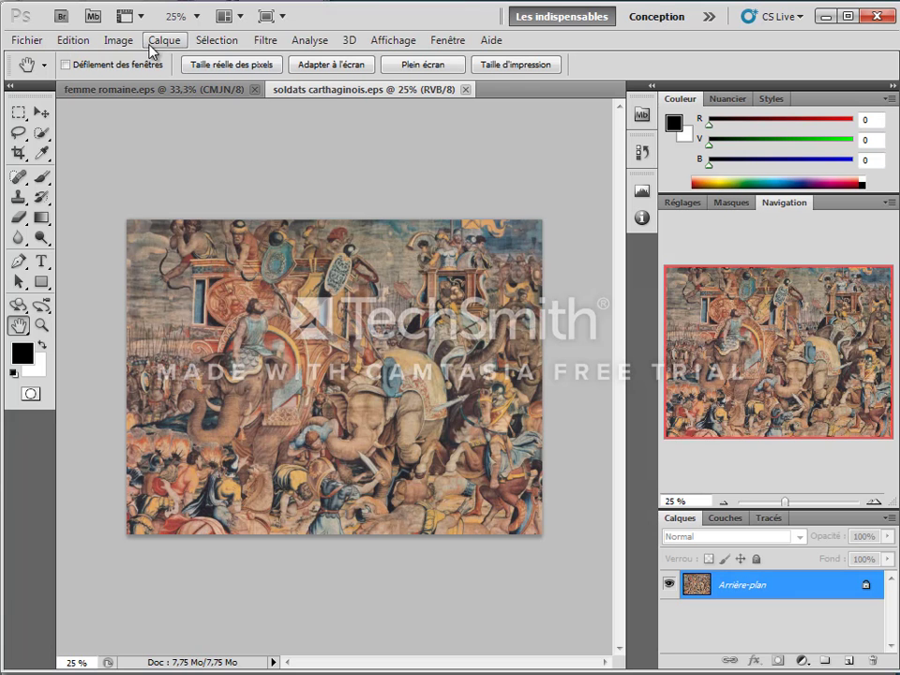
# - Convert soldats carthaginois.eps to CMJN colour mode, accepting the profile conversion, and save the file
pyautogui.click(122, 42)
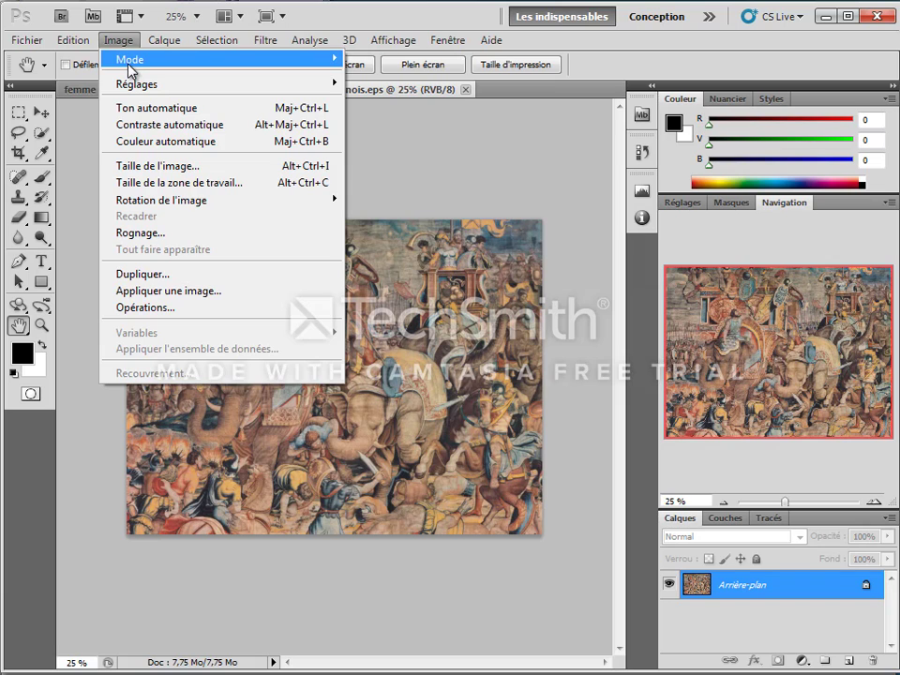
pyautogui.moveTo(140, 70)
pyautogui.click(390, 142)
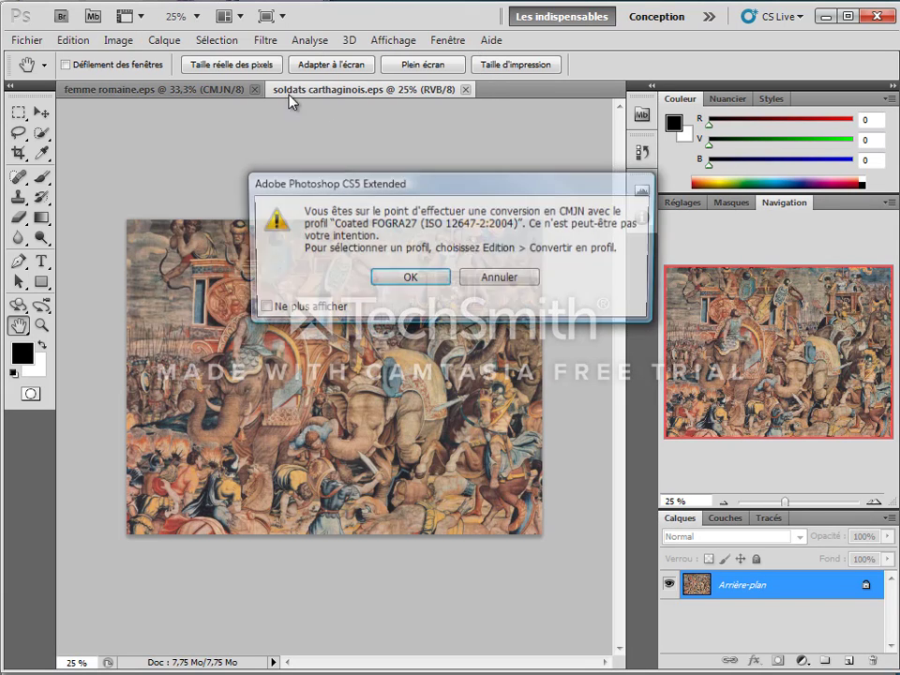
pyautogui.click(404, 279)
pyautogui.click(30, 41)
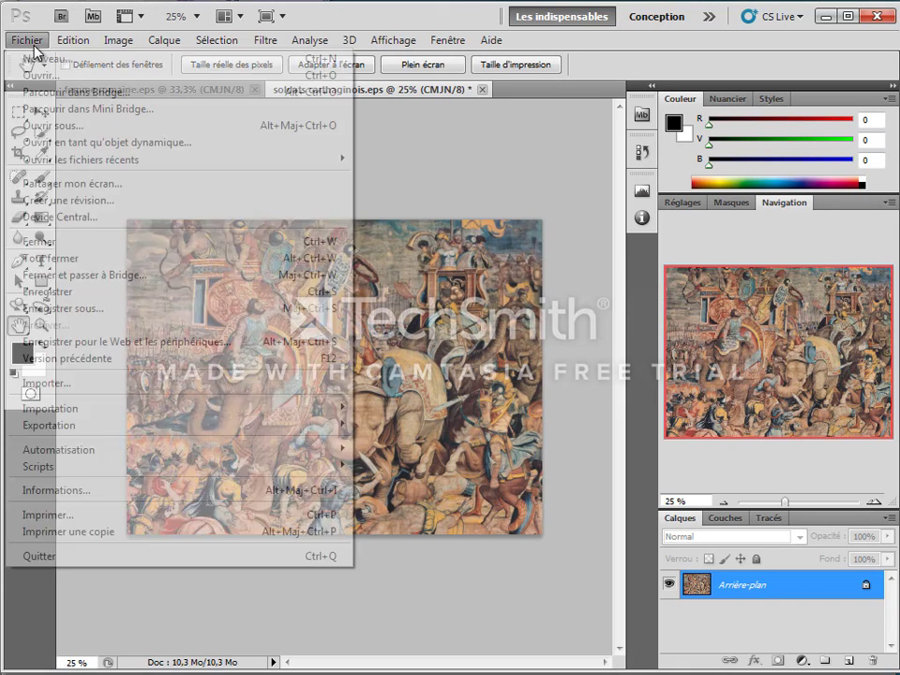
pyautogui.click(96, 291)
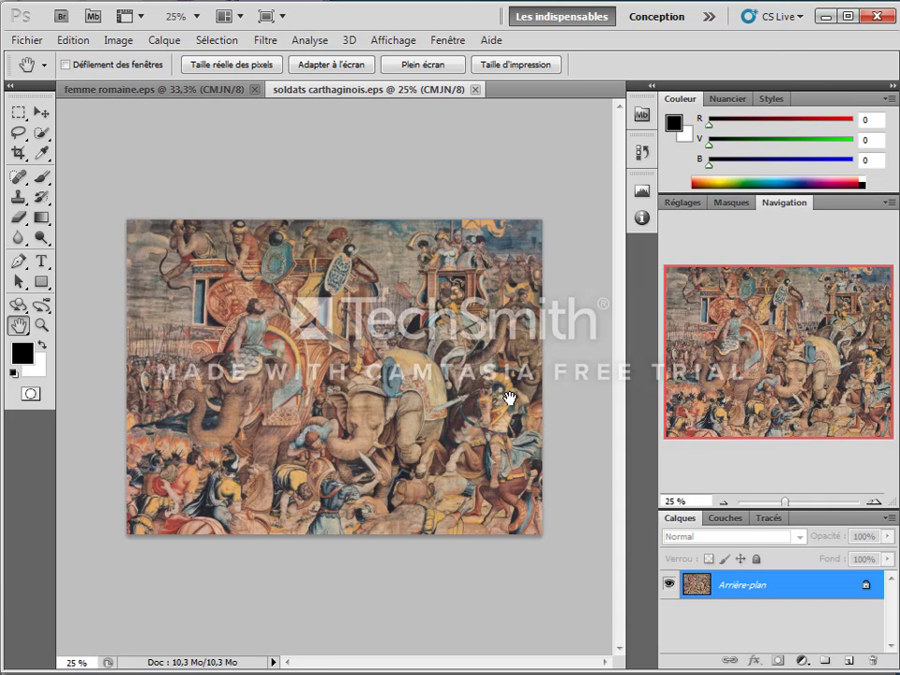
# - Switch back to InDesign and examine the image resolution errors, checking the details of several flagged files down the list
pyautogui.hotkey('alt', 'Tab')
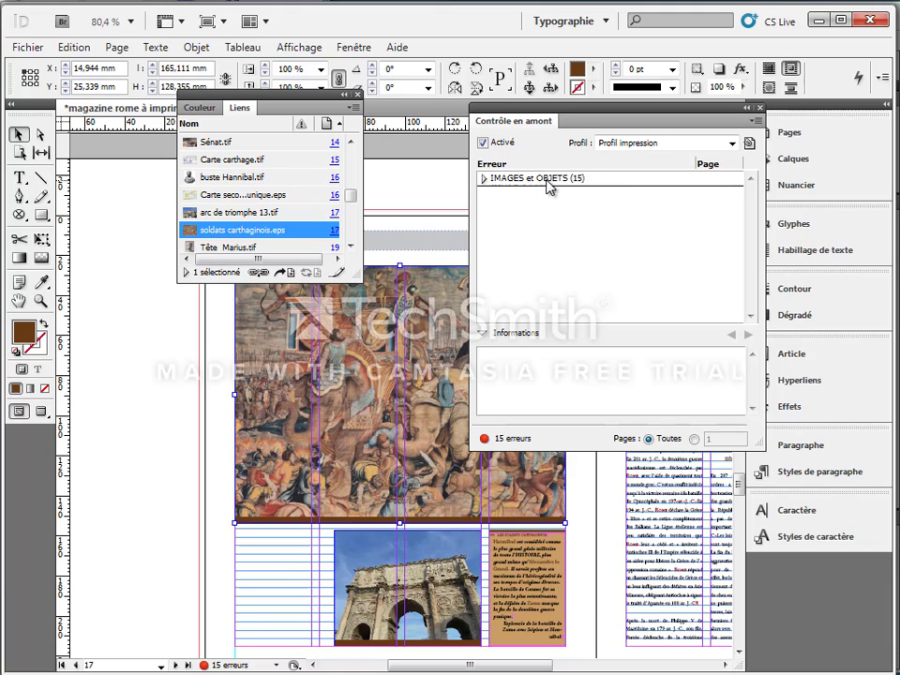
pyautogui.click(484, 178)
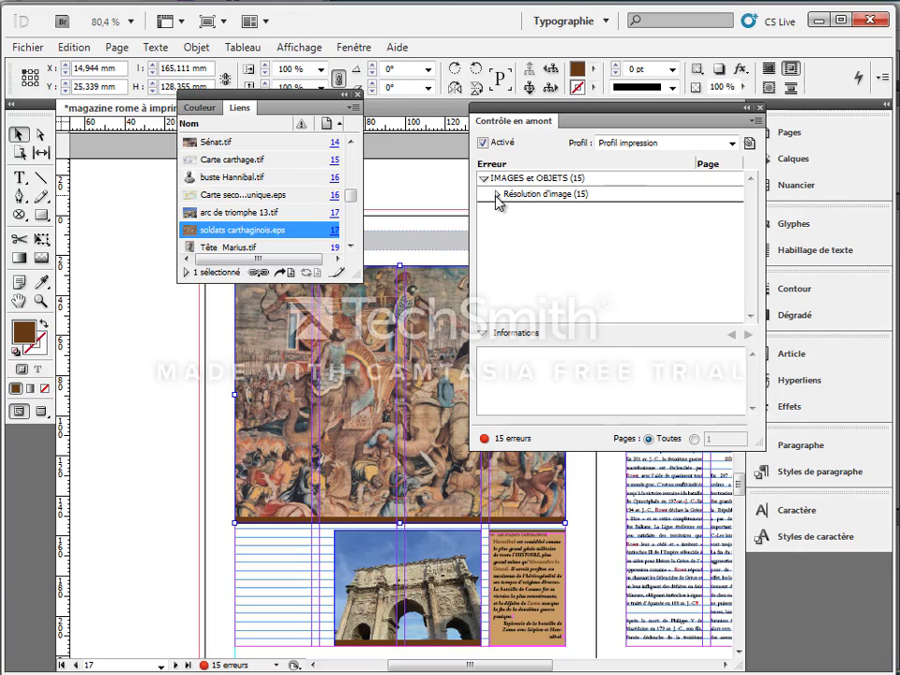
pyautogui.click(495, 195)
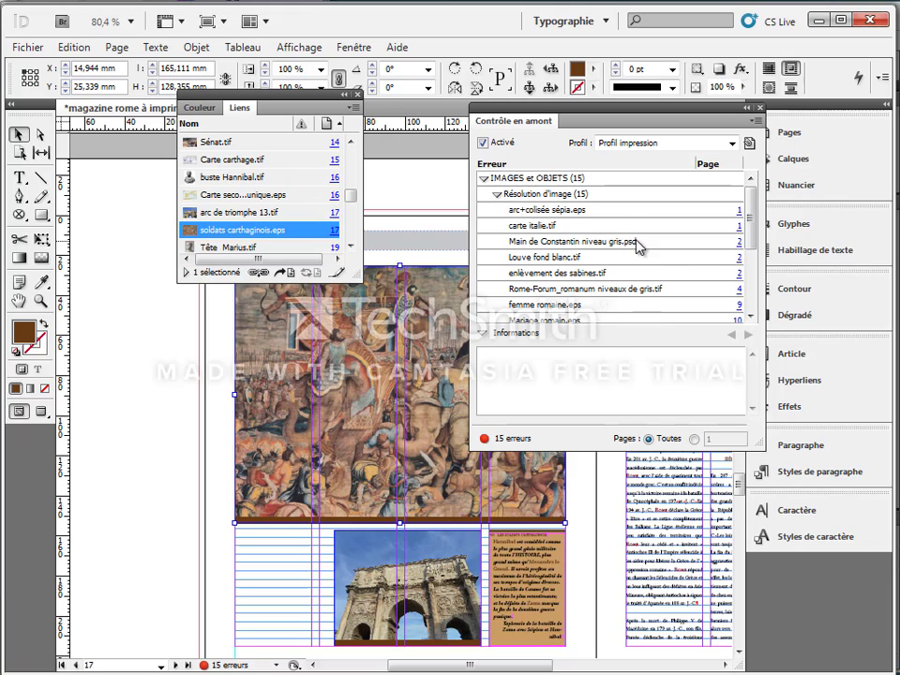
pyautogui.click(624, 212)
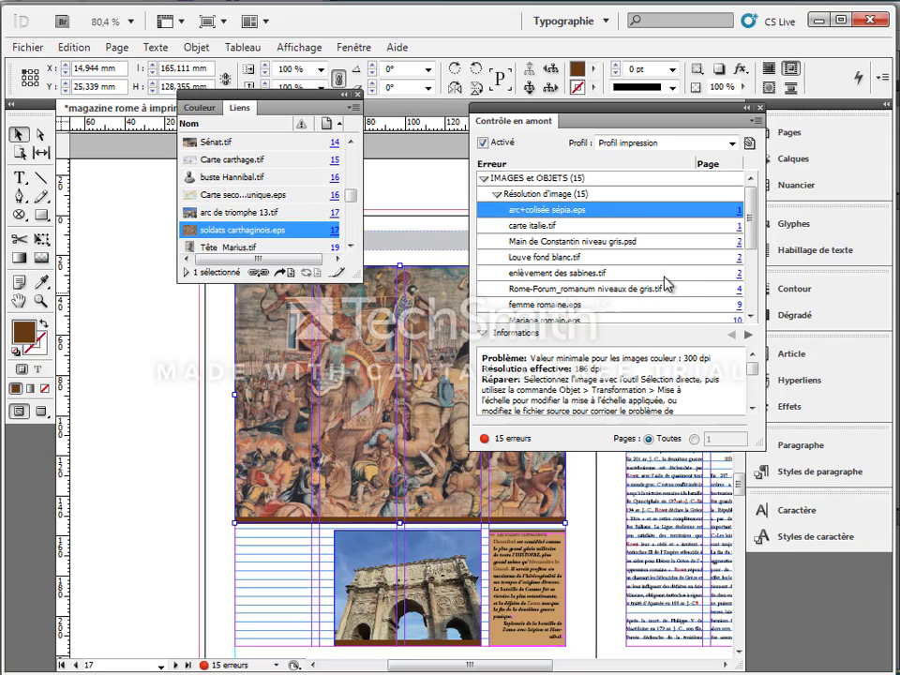
pyautogui.click(608, 226)
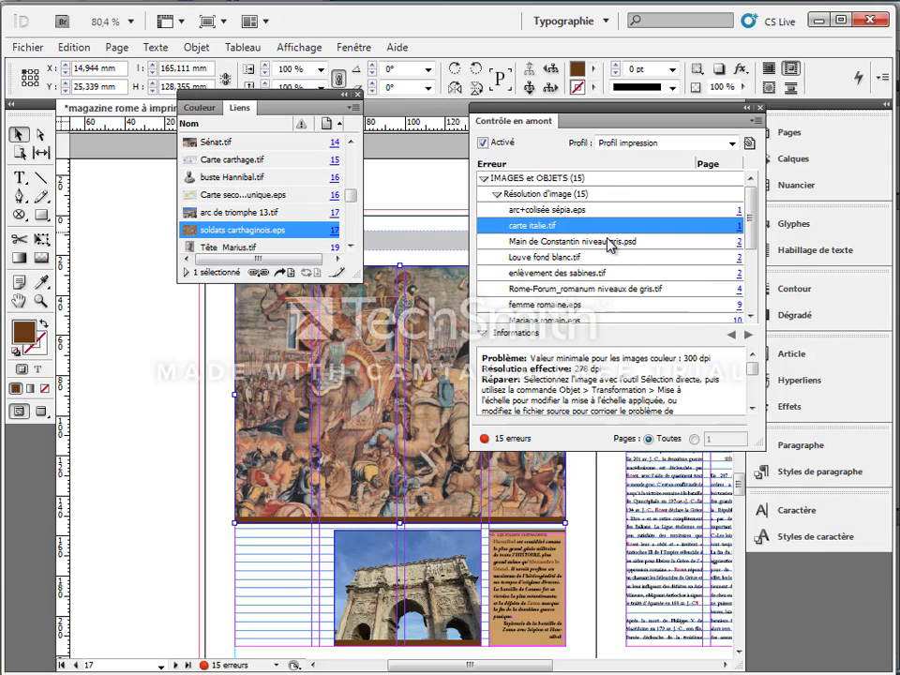
pyautogui.click(613, 242)
pyautogui.click(611, 257)
pyautogui.click(611, 272)
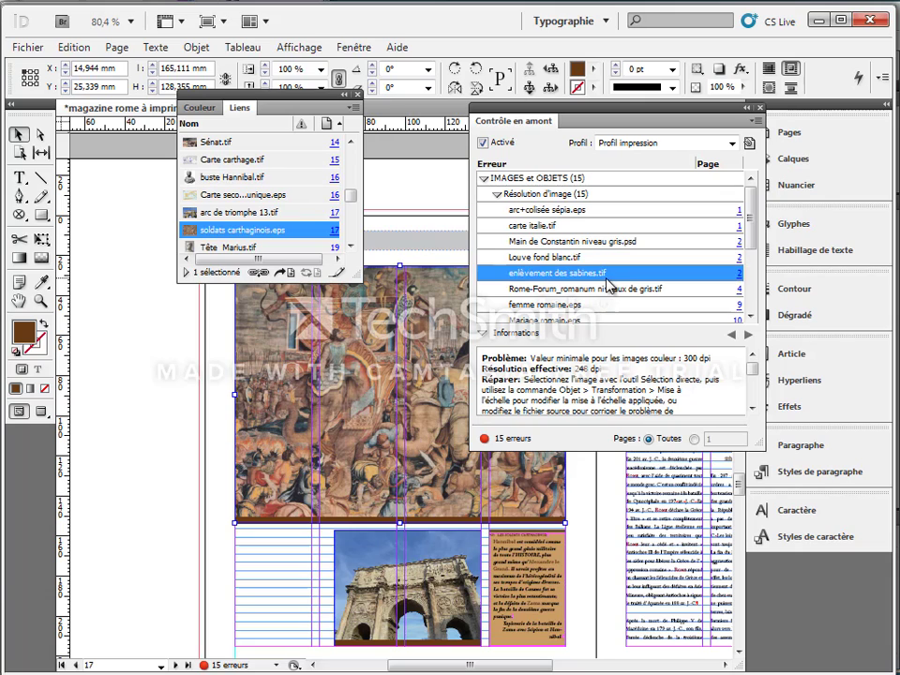
pyautogui.click(608, 305)
pyautogui.moveTo(747, 217); pyautogui.dragTo(759, 286)
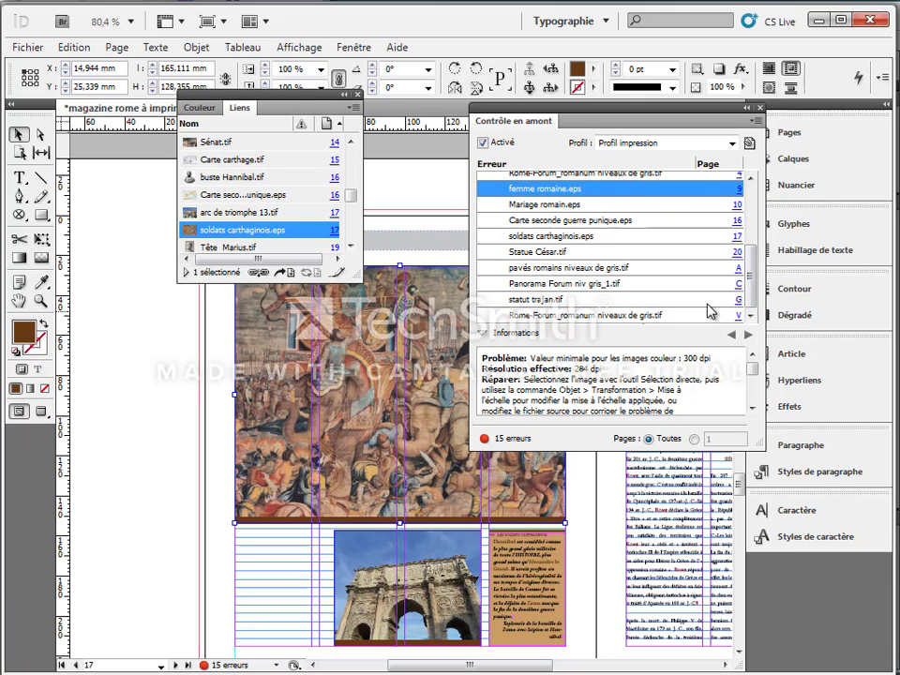